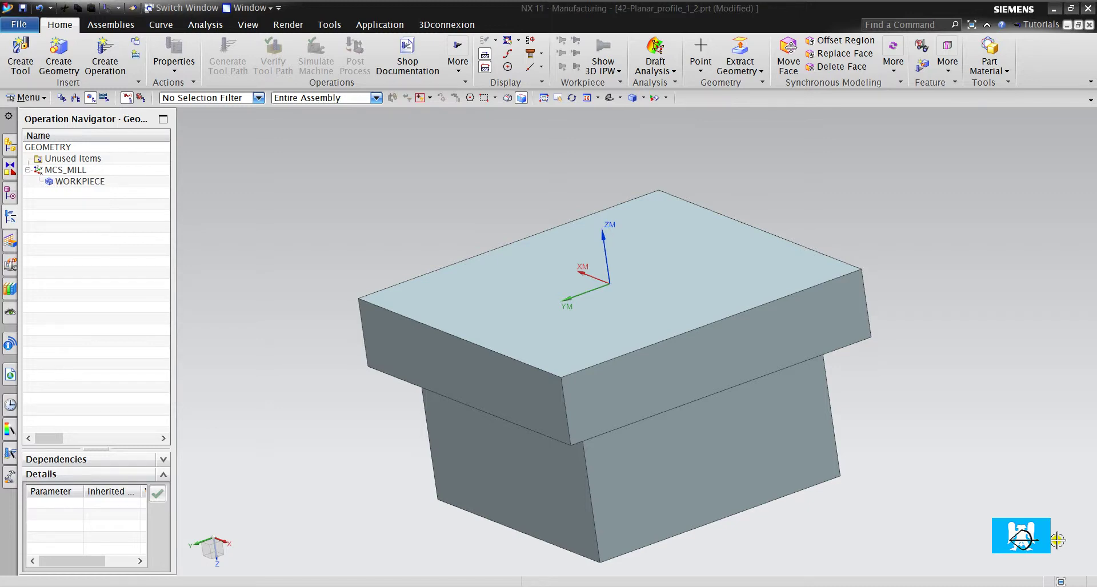
- Create a mill_planar PLANAR_PROFILE operation using the T_CUTTER tool and WORKPIECE geometry
{"action": "left_click", "coordinate": [118, 68]}
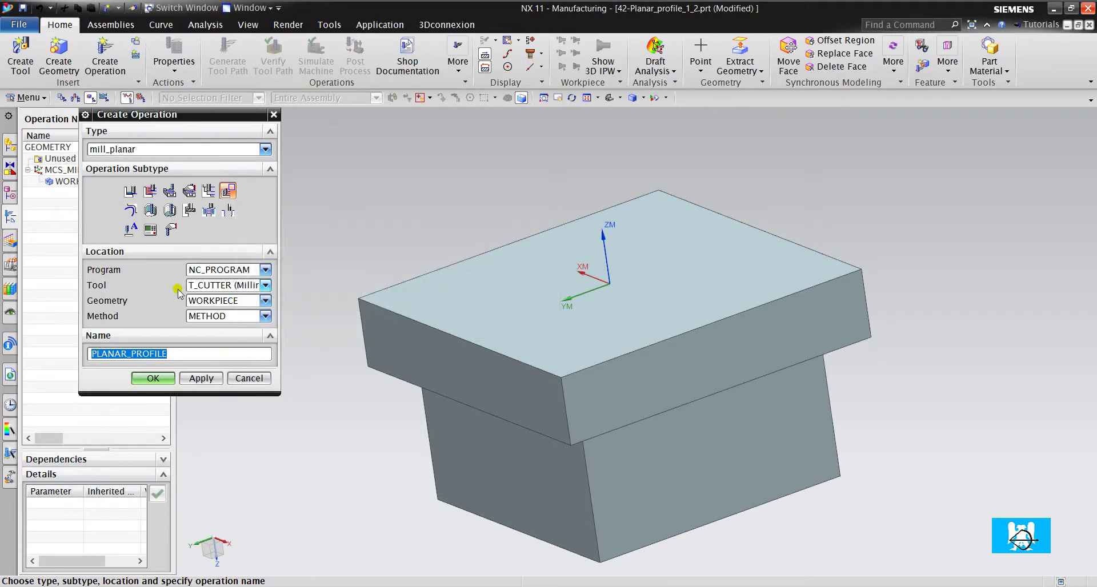
{"action": "left_click", "coordinate": [154, 378]}
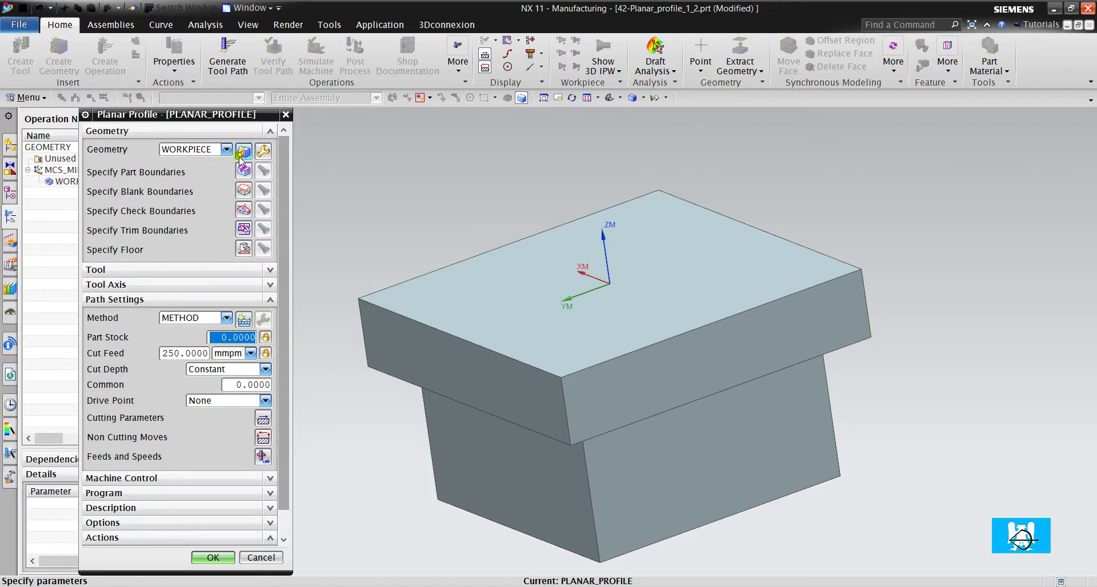
{"action": "left_click", "coordinate": [133, 269]}
{"action": "mouse_move", "coordinate": [698, 330]}
{"action": "middle_mouse_down"}
{"action": "mouse_move", "coordinate": [698, 287]}
{"action": "mouse_move", "coordinate": [765, 324]}
{"action": "mouse_move", "coordinate": [737, 297]}
{"action": "middle_mouse_up"}
{"action": "scroll", "coordinate": [691, 342], "scroll_direction": "up", "scroll_amount": 3}
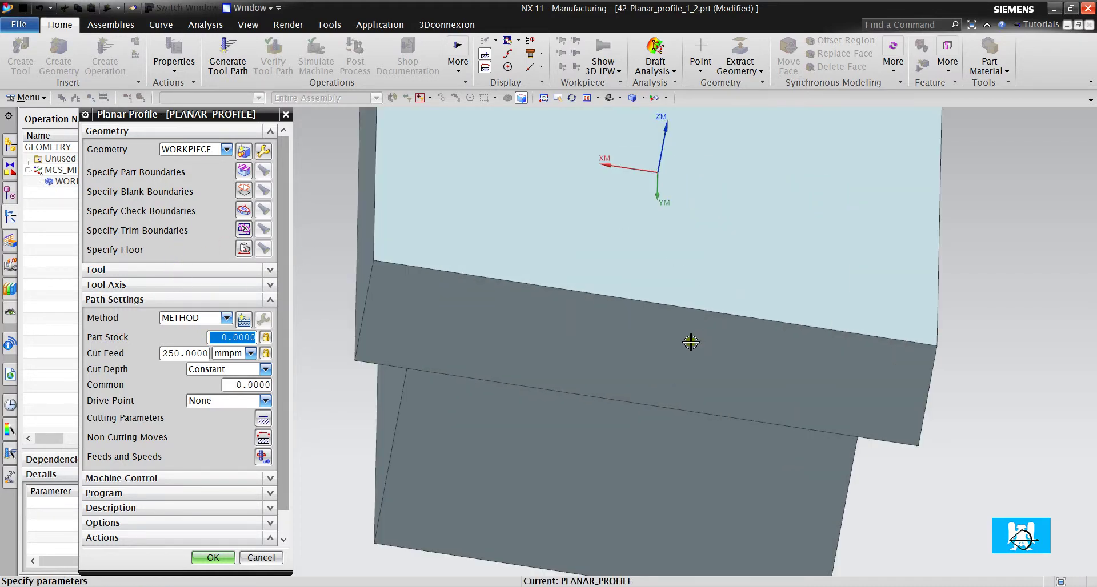
{"action": "mouse_move", "coordinate": [668, 341]}
{"action": "middle_mouse_down"}
{"action": "mouse_move", "coordinate": [641, 314]}
{"action": "mouse_move", "coordinate": [629, 240]}
{"action": "mouse_move", "coordinate": [796, 329]}
{"action": "middle_mouse_up"}
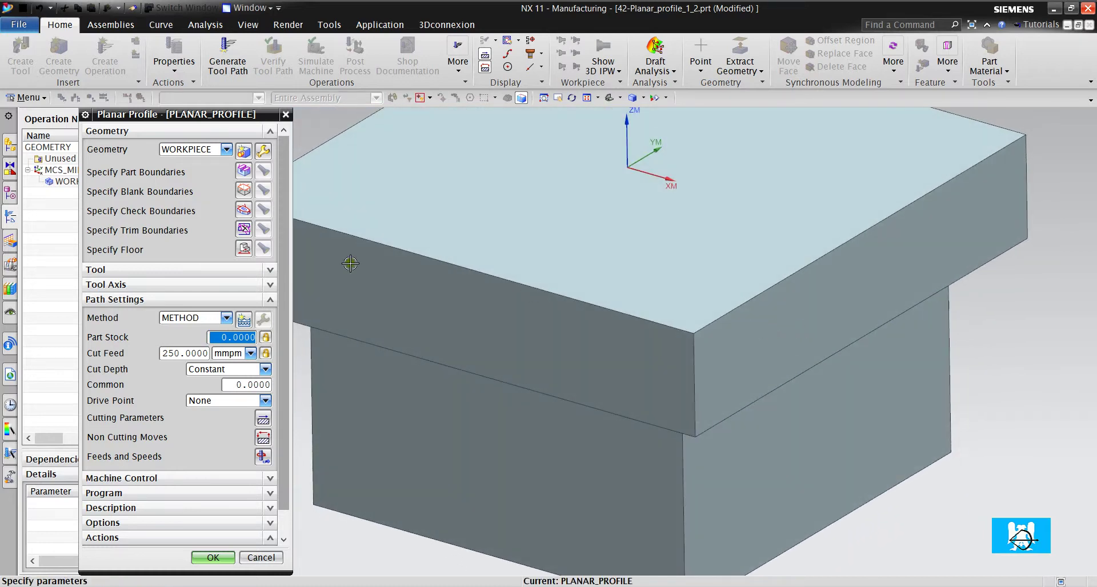
{"action": "left_click", "coordinate": [177, 269]}
{"action": "left_click", "coordinate": [270, 291]}
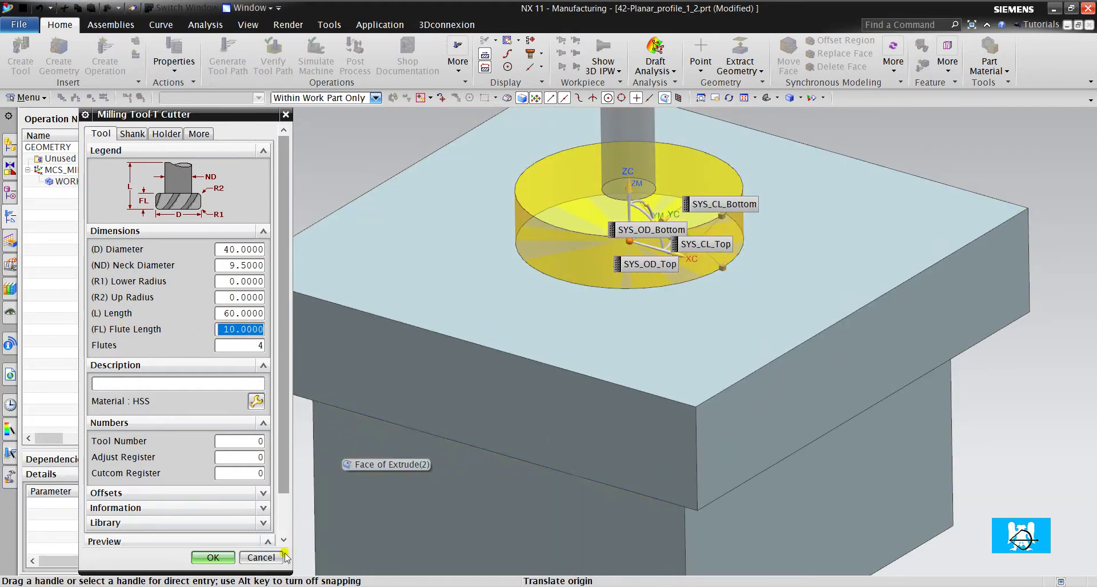
{"action": "middle_click", "coordinate": [268, 546]}
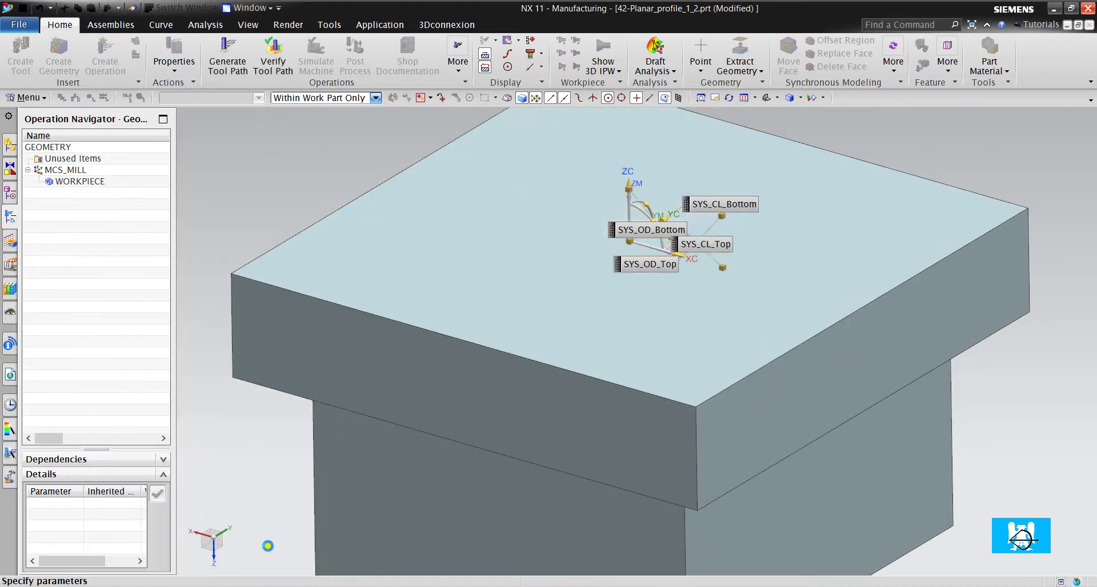
{"action": "scroll", "coordinate": [561, 247], "scroll_direction": "down", "scroll_amount": 2}
{"action": "scroll", "coordinate": [489, 257], "scroll_direction": "up", "scroll_amount": 2}
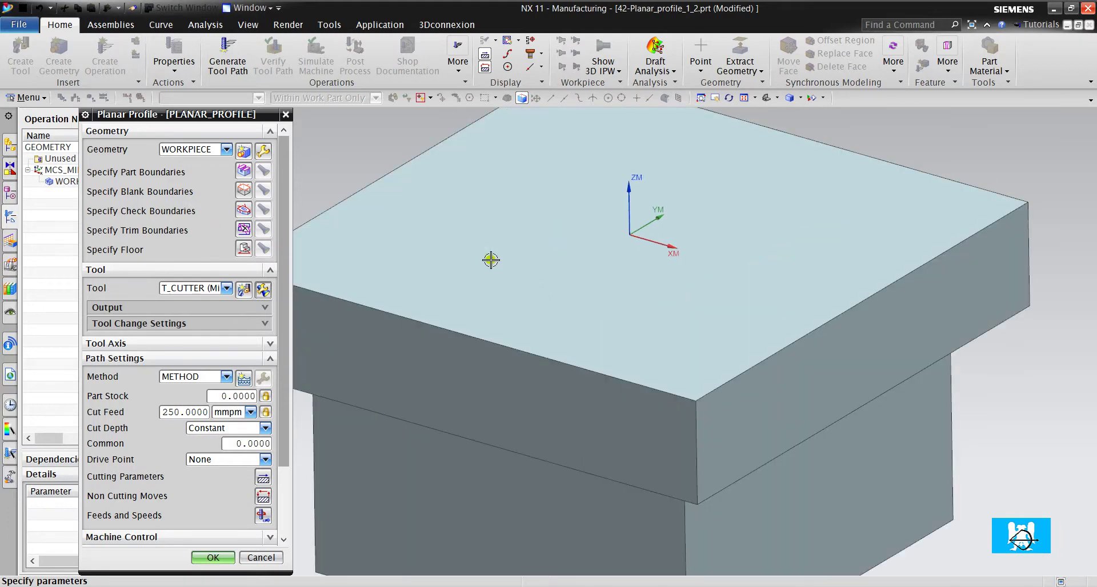
- Define the part boundary as a closed loop of four block edges picked as curves
{"action": "left_click", "coordinate": [245, 171]}
{"action": "left_click", "coordinate": [237, 150]}
{"action": "left_click", "coordinate": [227, 173]}
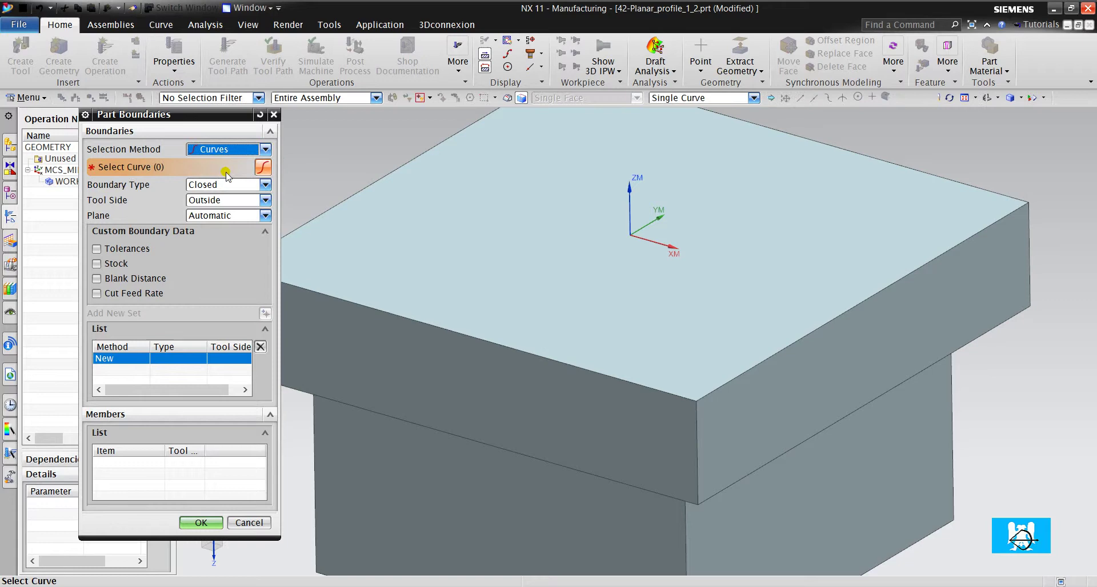
{"action": "mouse_move", "coordinate": [692, 101]}
{"action": "middle_mouse_down"}
{"action": "mouse_move", "coordinate": [657, 199]}
{"action": "mouse_move", "coordinate": [669, 257]}
{"action": "mouse_move", "coordinate": [558, 263]}
{"action": "middle_mouse_up"}
{"action": "left_click", "coordinate": [676, 262]}
{"action": "left_click", "coordinate": [557, 268]}
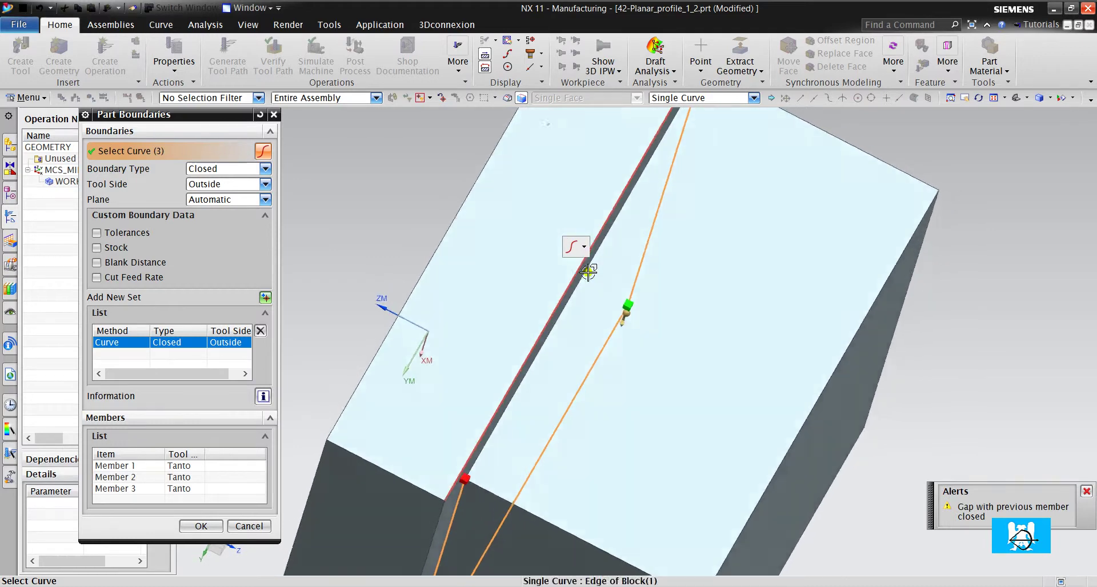
{"action": "left_click", "coordinate": [578, 267]}
{"action": "key", "text": "Home"}
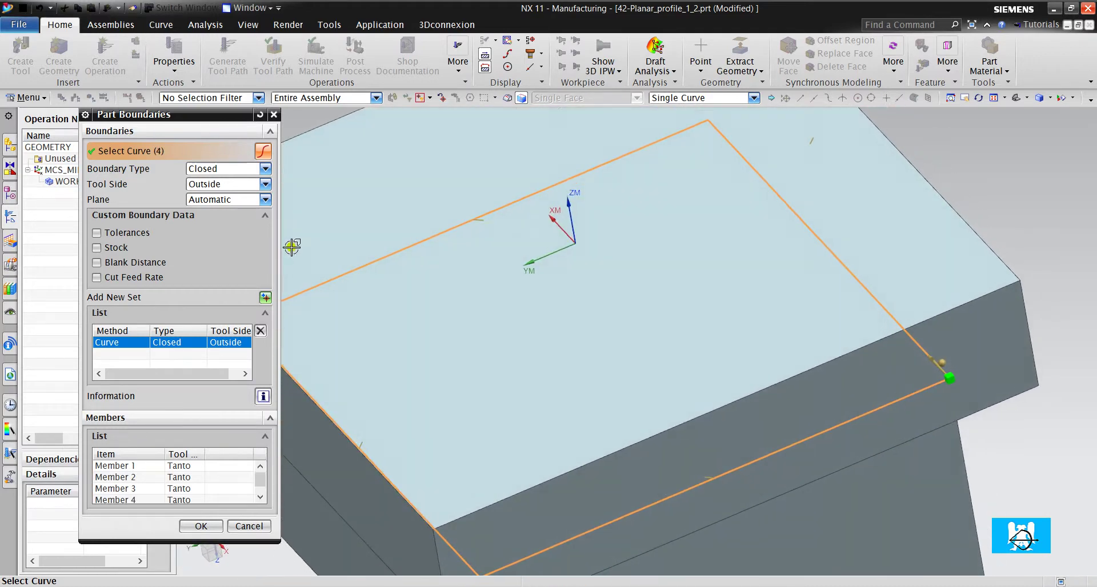
{"action": "left_click", "coordinate": [200, 524]}
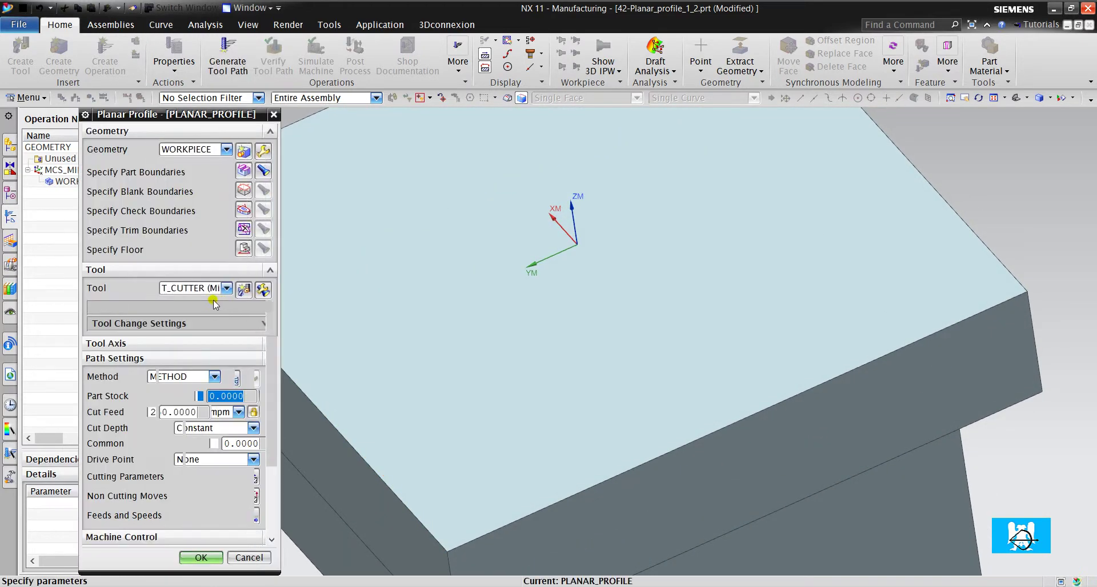
- Set the floor plane on a block face with a 10 mm offset
{"action": "left_click", "coordinate": [244, 250]}
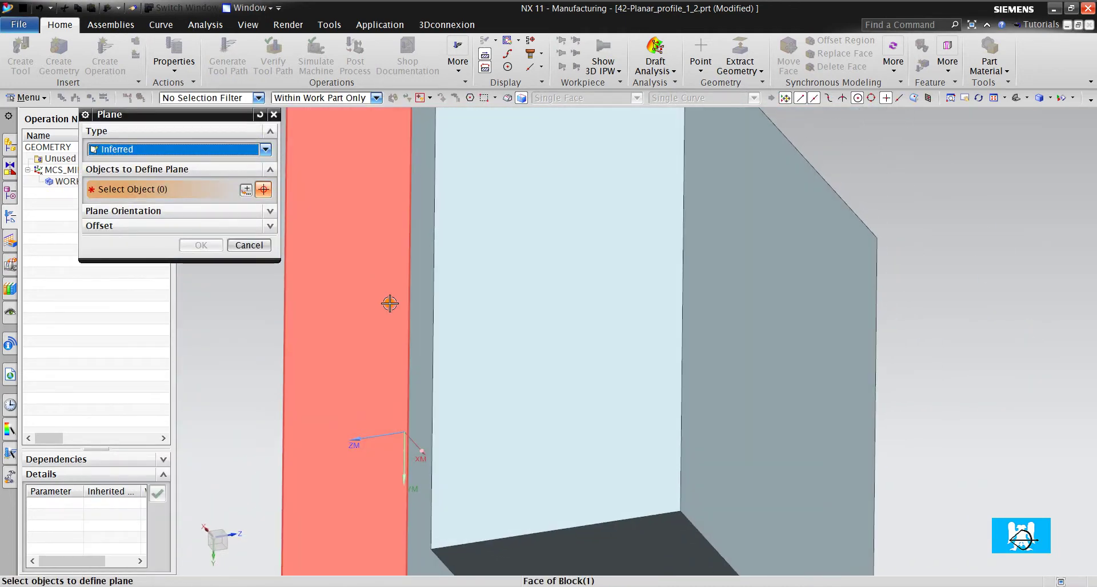
{"action": "left_click", "coordinate": [389, 304]}
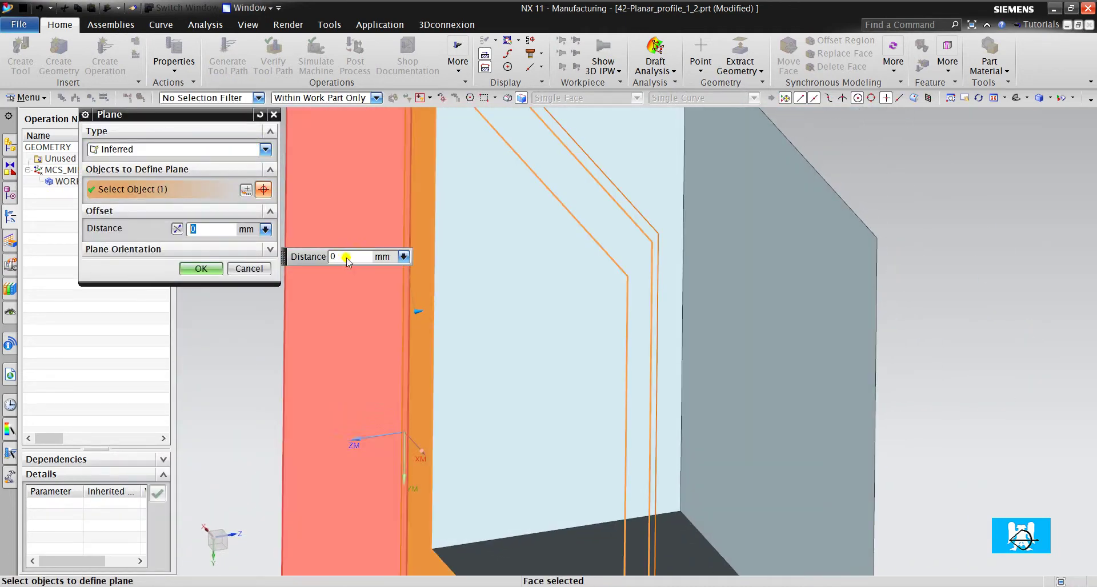
{"action": "type", "text": "10"}
{"action": "key", "text": "Return"}
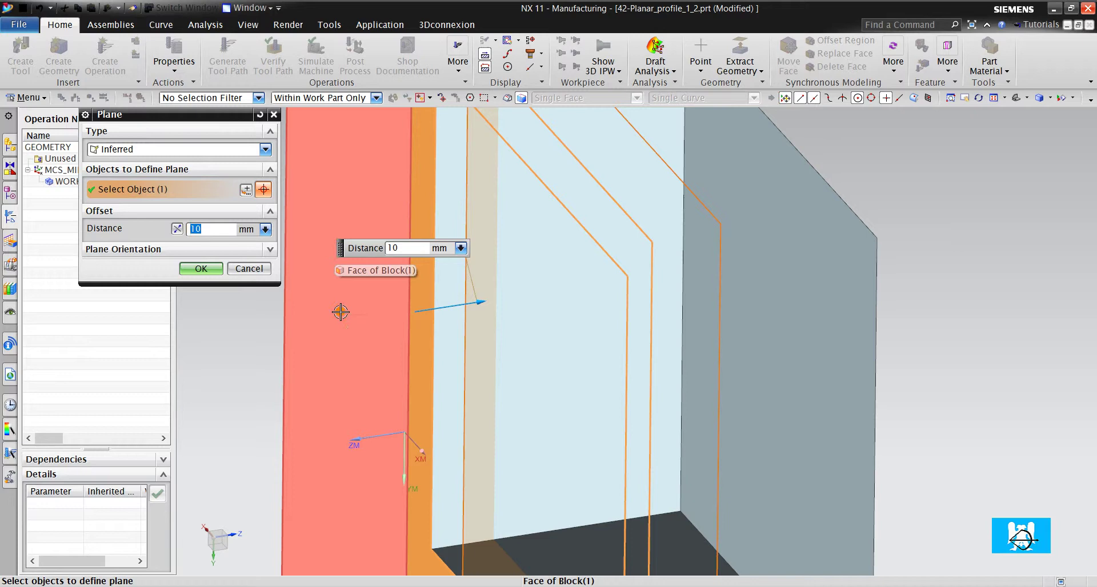
{"action": "left_click", "coordinate": [201, 269]}
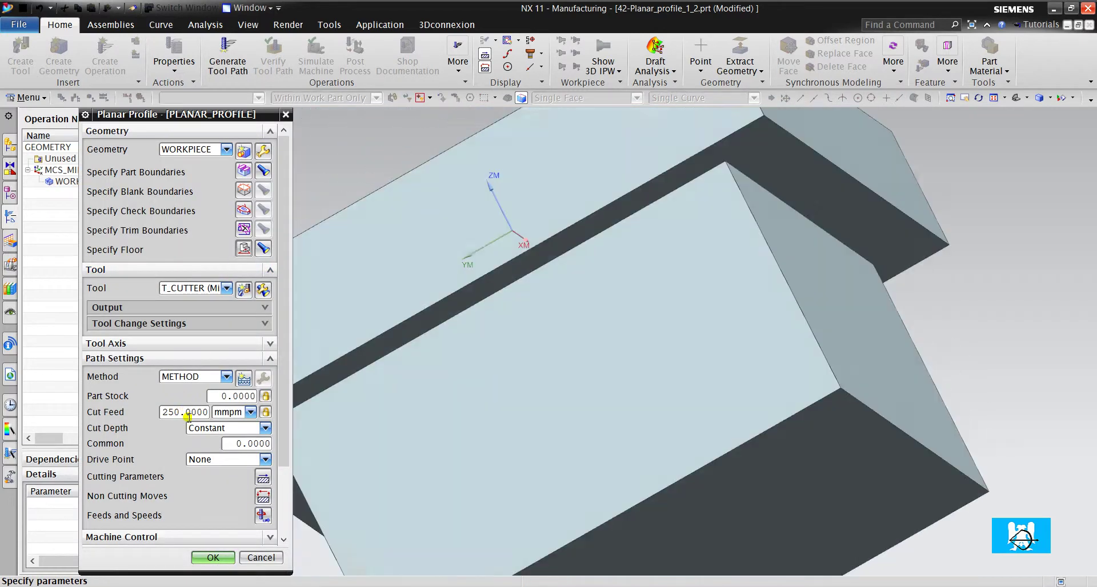
- Generate the planar profile toolpath around the block
{"action": "scroll", "coordinate": [188, 417], "scroll_direction": "down", "scroll_amount": 3}
{"action": "scroll", "coordinate": [186, 451], "scroll_direction": "down", "scroll_amount": 3}
{"action": "left_click", "coordinate": [152, 525]}
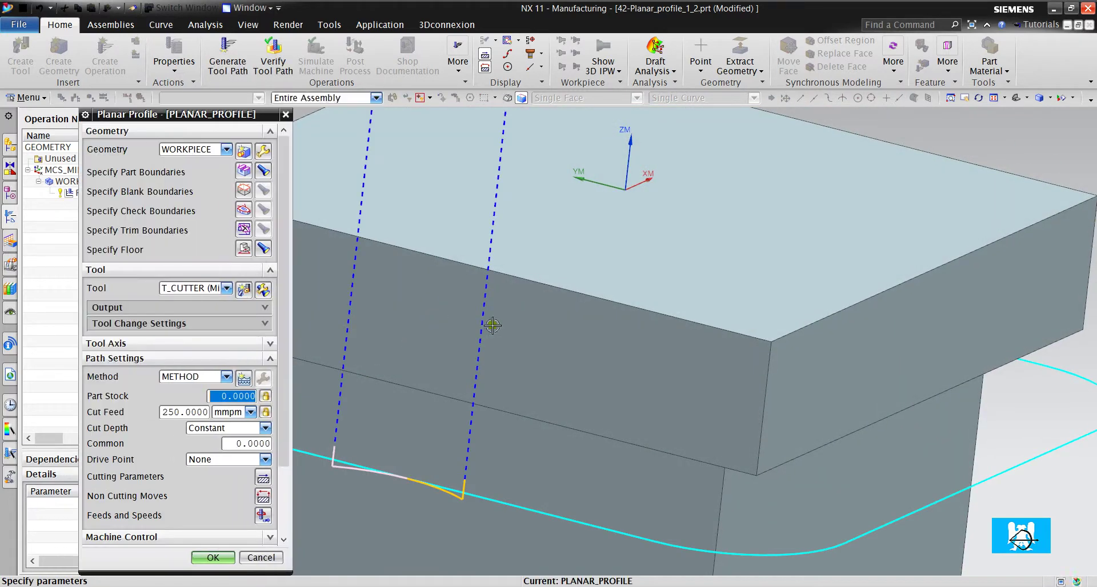
- Replay the toolpath in Tool Path Visualization to check the T-cutter's motion
{"action": "scroll", "coordinate": [246, 485], "scroll_direction": "down", "scroll_amount": 1}
{"action": "scroll", "coordinate": [202, 544], "scroll_direction": "down", "scroll_amount": 2}
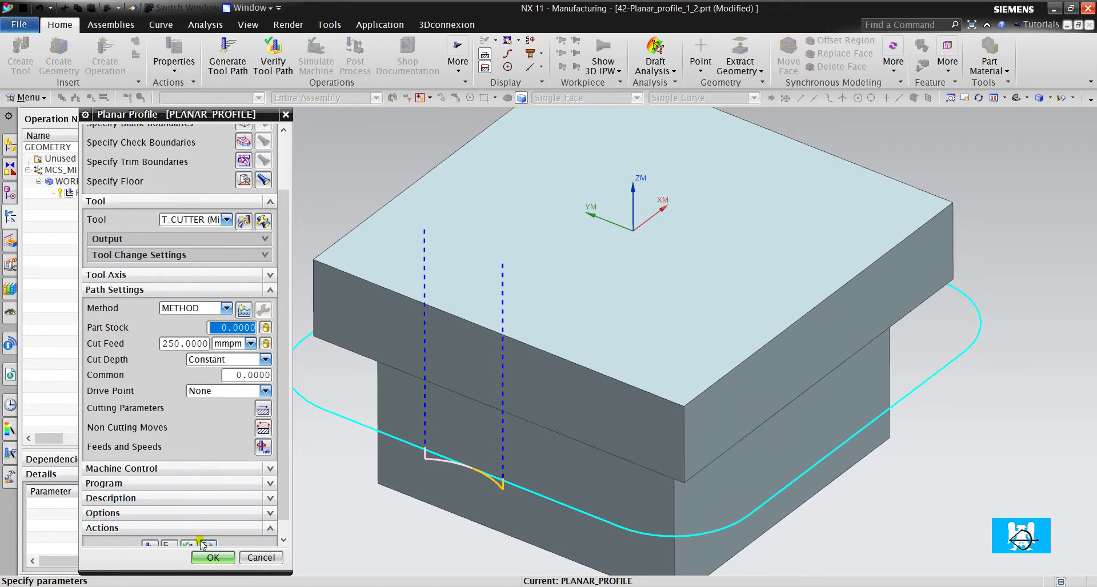
{"action": "scroll", "coordinate": [201, 544], "scroll_direction": "down", "scroll_amount": 1}
{"action": "left_click", "coordinate": [192, 534]}
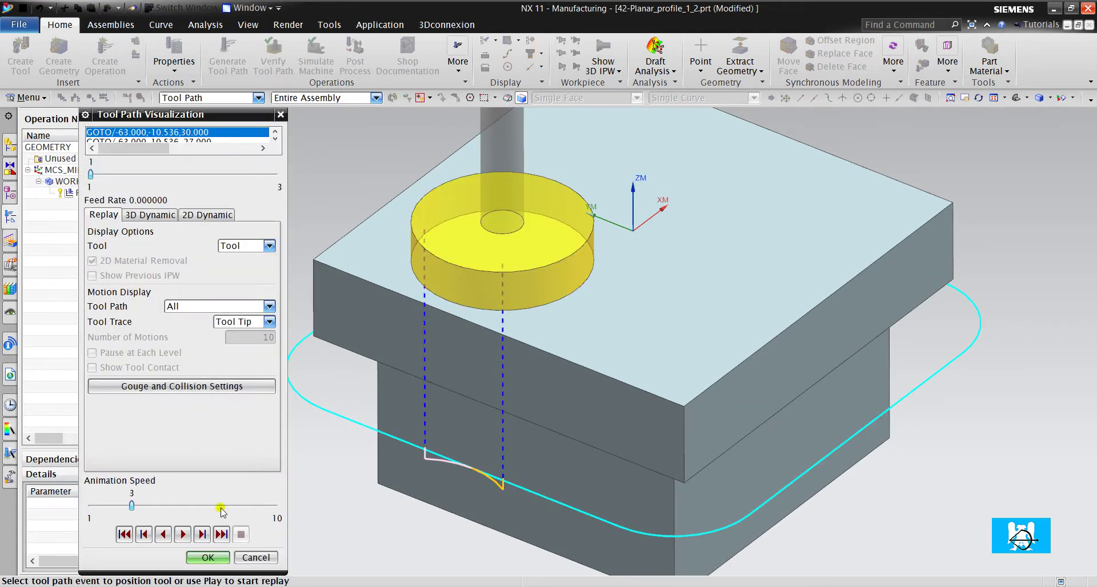
{"action": "left_click", "coordinate": [202, 534]}
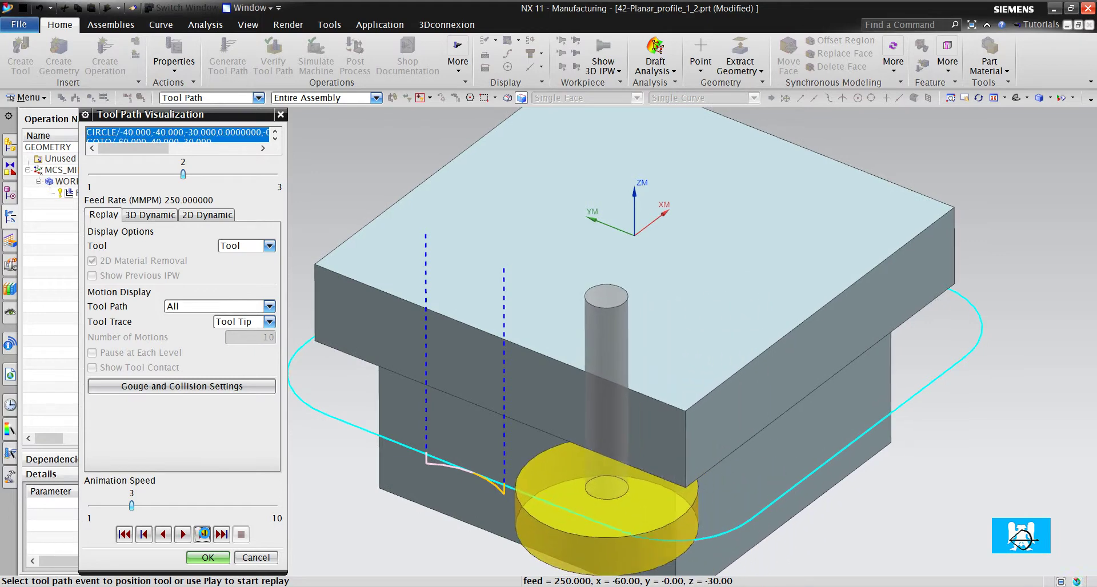
- Set the engage Min. Clearance Distance to 20 mm in Non Cutting Moves
{"action": "left_click", "coordinate": [222, 553]}
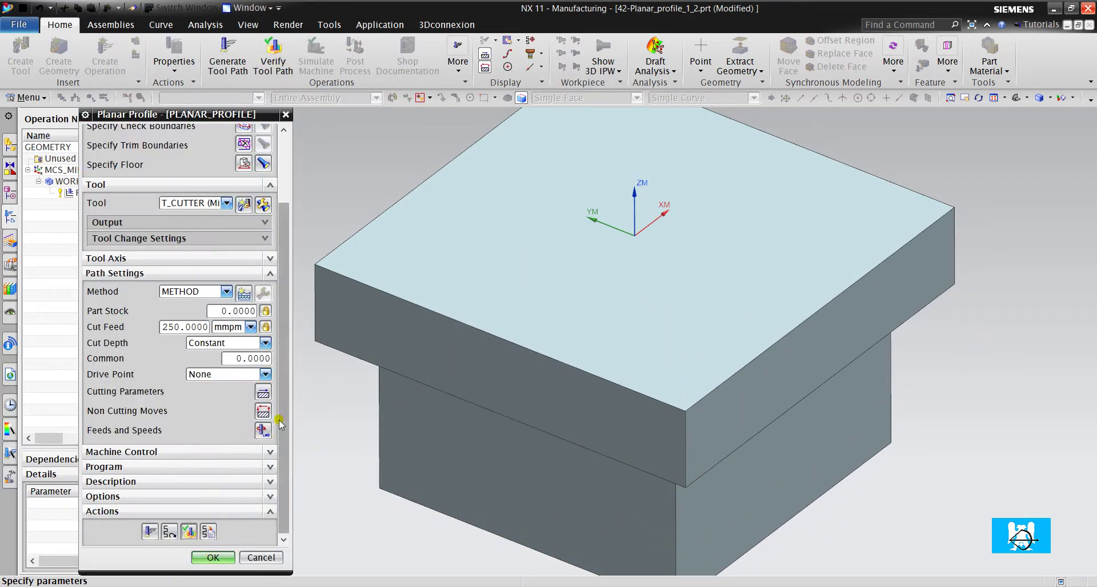
{"action": "left_click", "coordinate": [269, 416]}
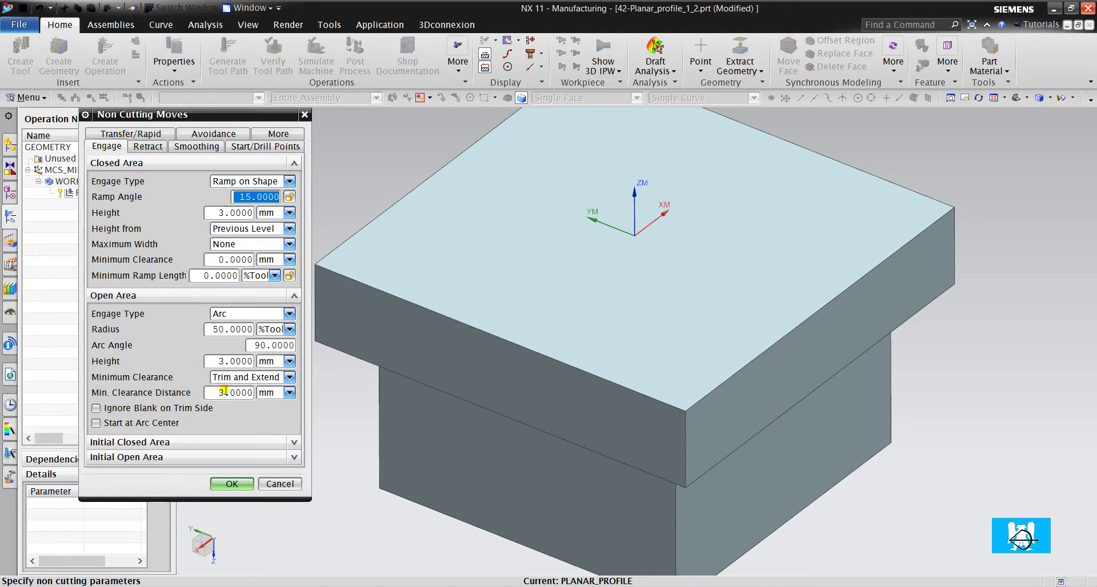
{"action": "left_click", "coordinate": [229, 392]}
{"action": "type", "text": "20.0000"}
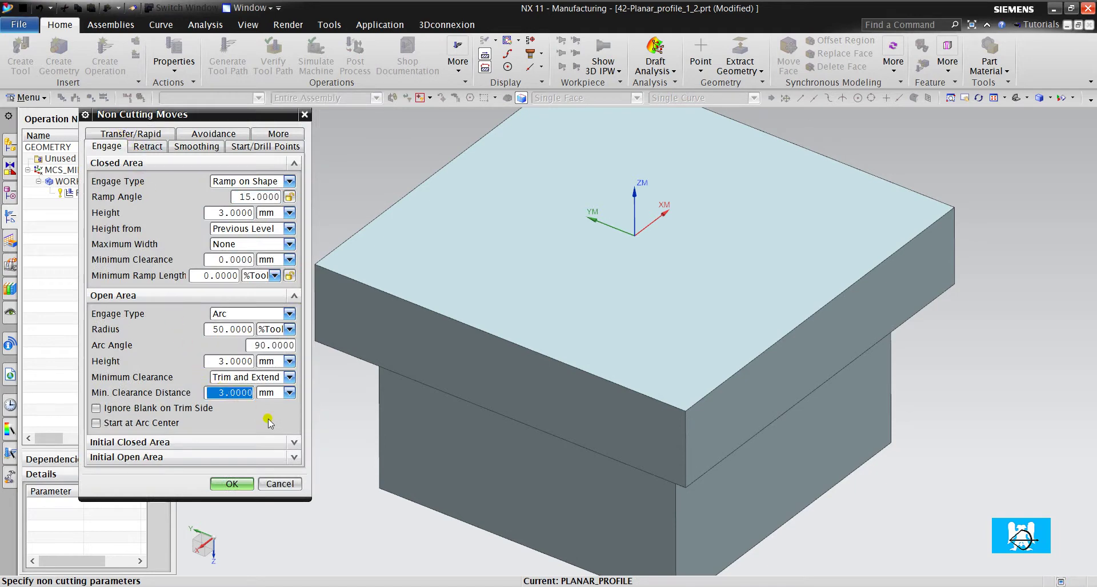
{"action": "left_click", "coordinate": [236, 485]}
- Regenerate and step through the toolpath replay, then accept the PLANAR_PROFILE operation
{"action": "left_click", "coordinate": [148, 533]}
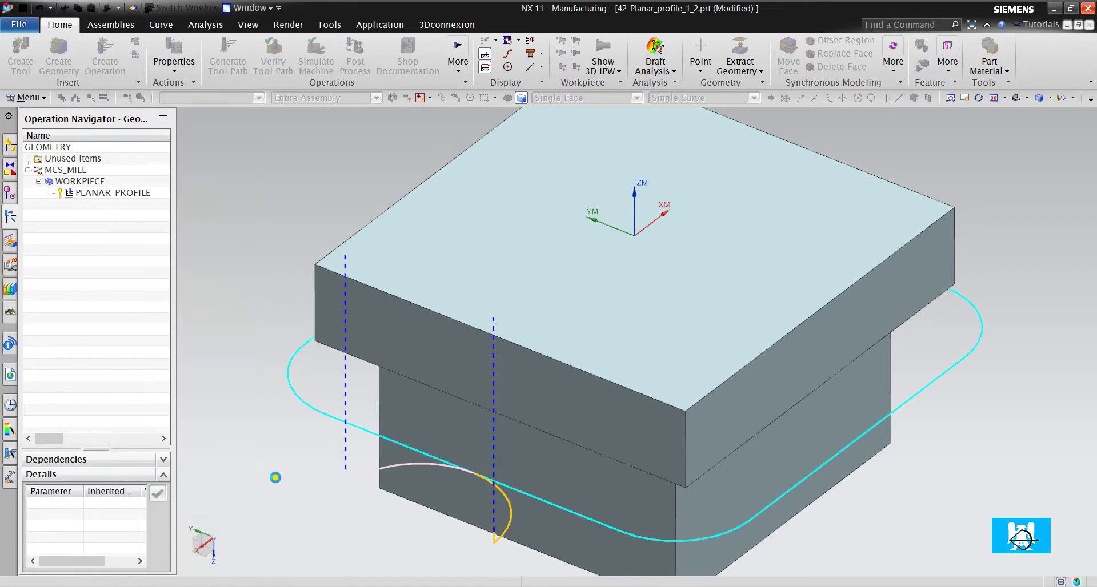
{"action": "scroll", "coordinate": [458, 529], "scroll_direction": "up", "scroll_amount": 3}
{"action": "scroll", "coordinate": [160, 513], "scroll_direction": "down", "scroll_amount": 2}
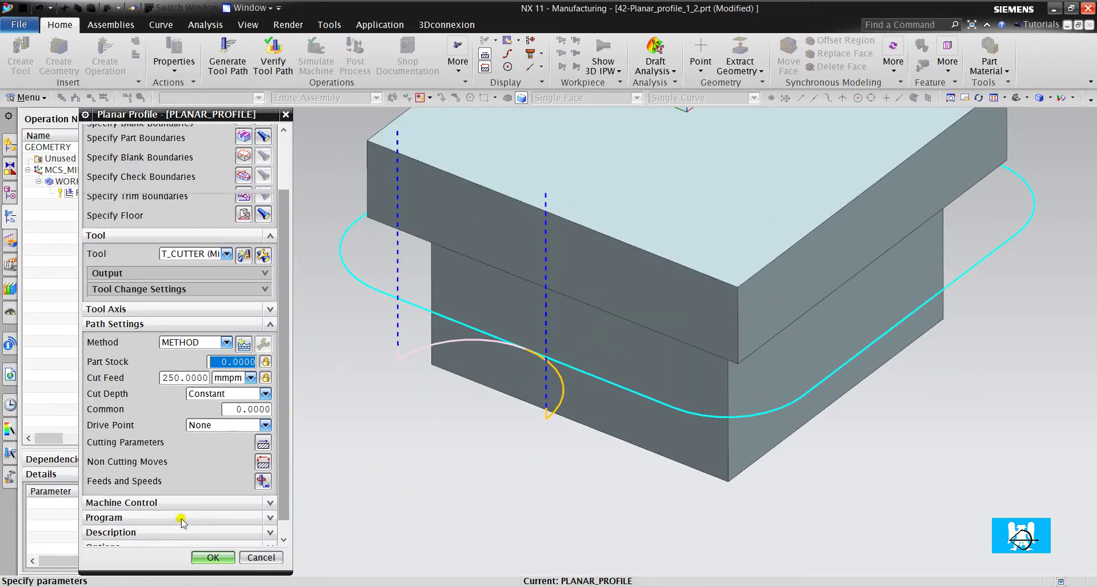
{"action": "scroll", "coordinate": [165, 517], "scroll_direction": "down", "scroll_amount": 2}
{"action": "left_click", "coordinate": [189, 537]}
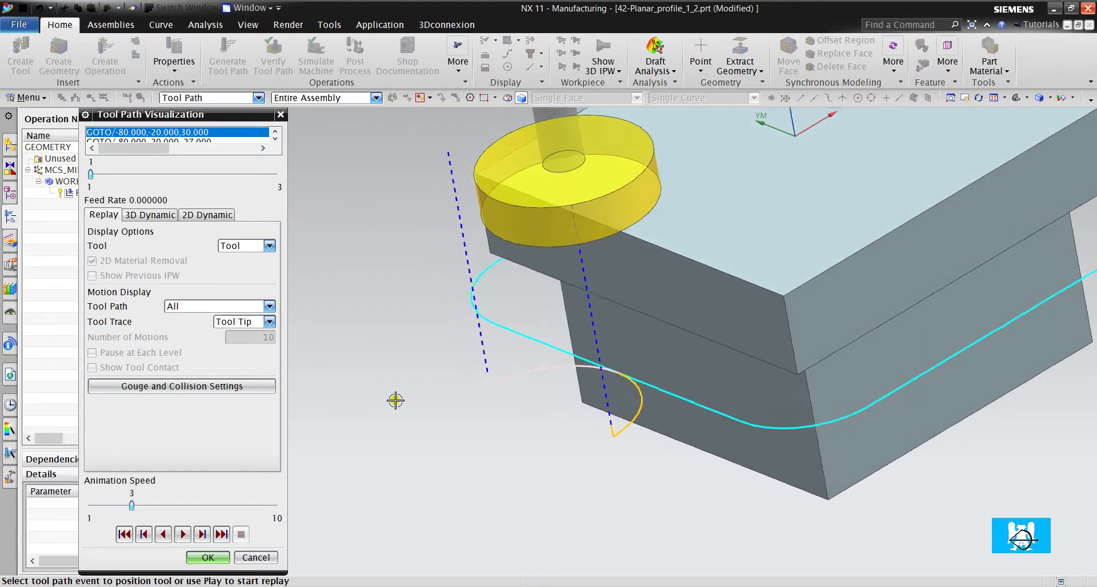
{"action": "middle_click_drag", "start_coordinate": [395, 400], "coordinate": [404, 405]}
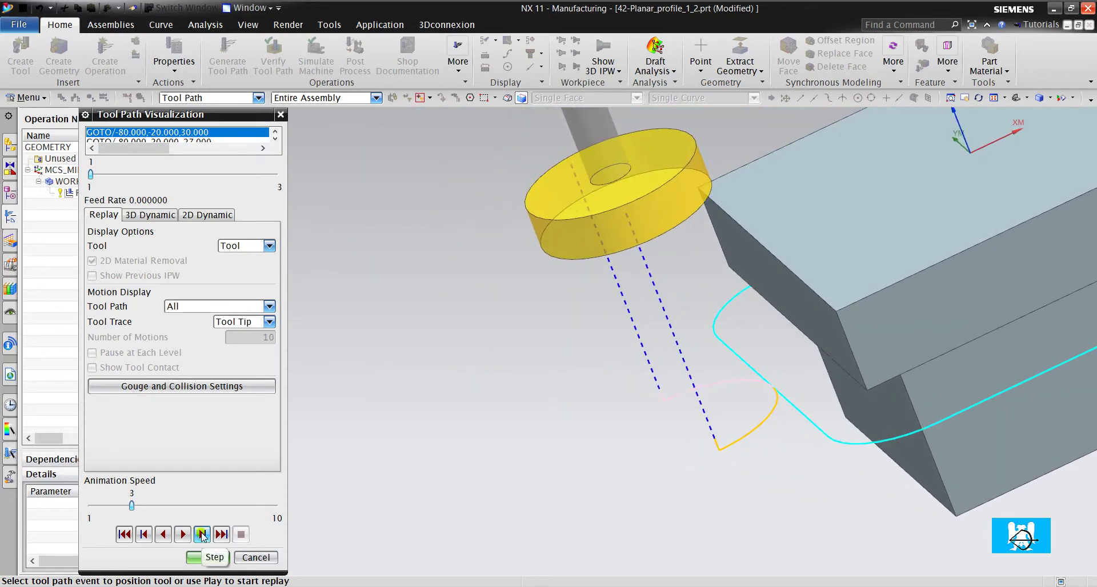
{"action": "left_click", "coordinate": [201, 535]}
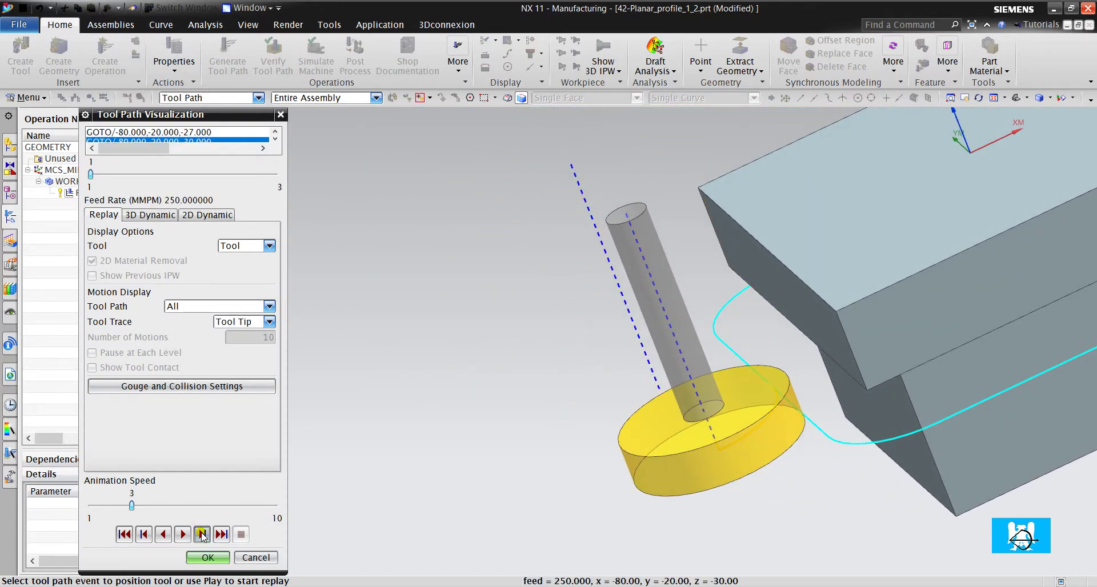
{"action": "left_click", "coordinate": [201, 535]}
{"action": "left_click", "coordinate": [201, 535]}
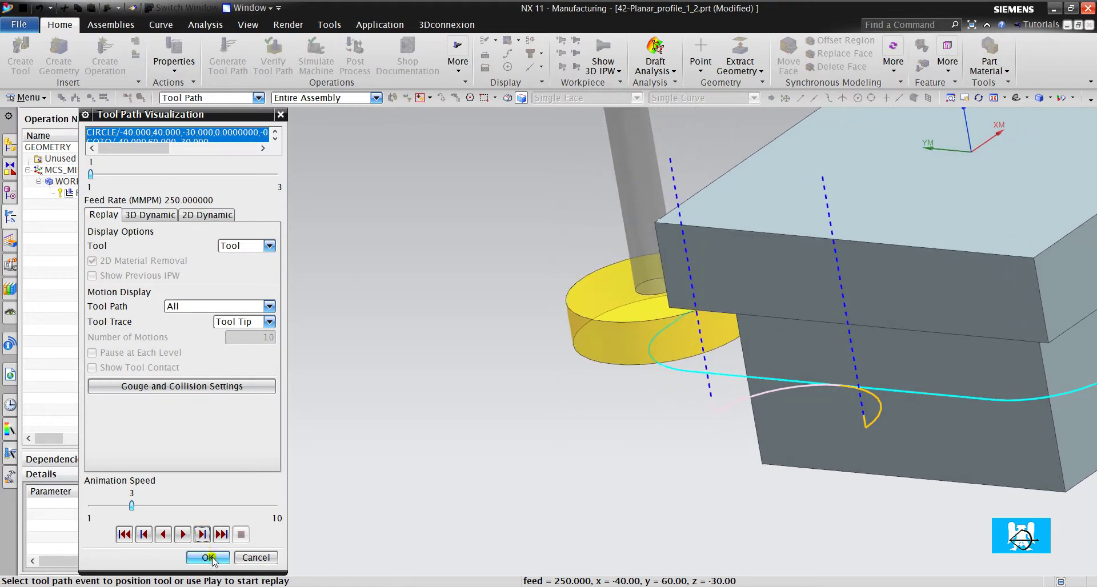
{"action": "left_click", "coordinate": [209, 557]}
{"action": "left_click", "coordinate": [219, 558]}
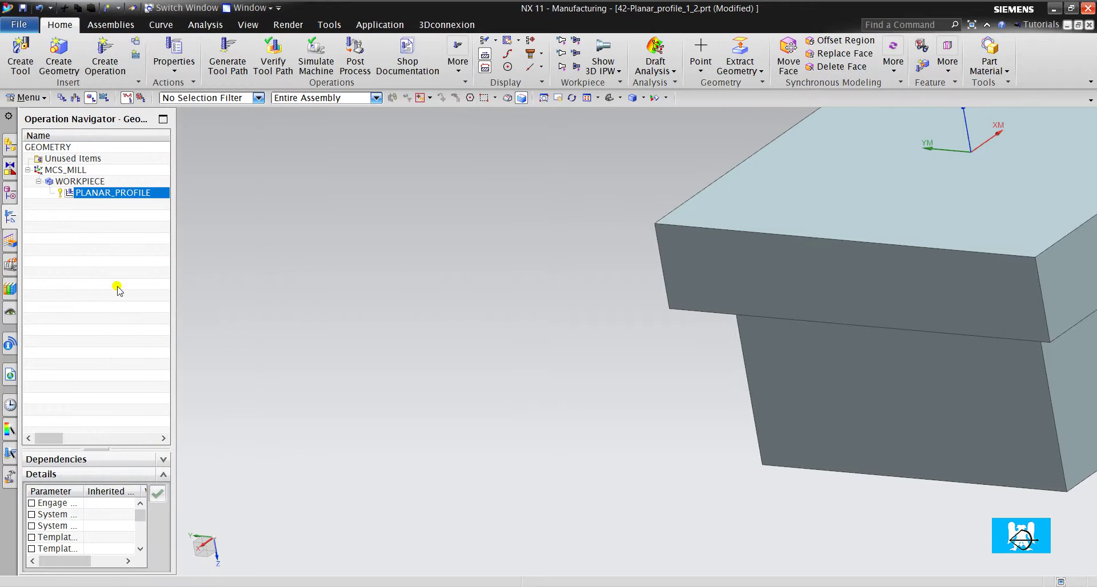
{"action": "double_click", "coordinate": [80, 170]}
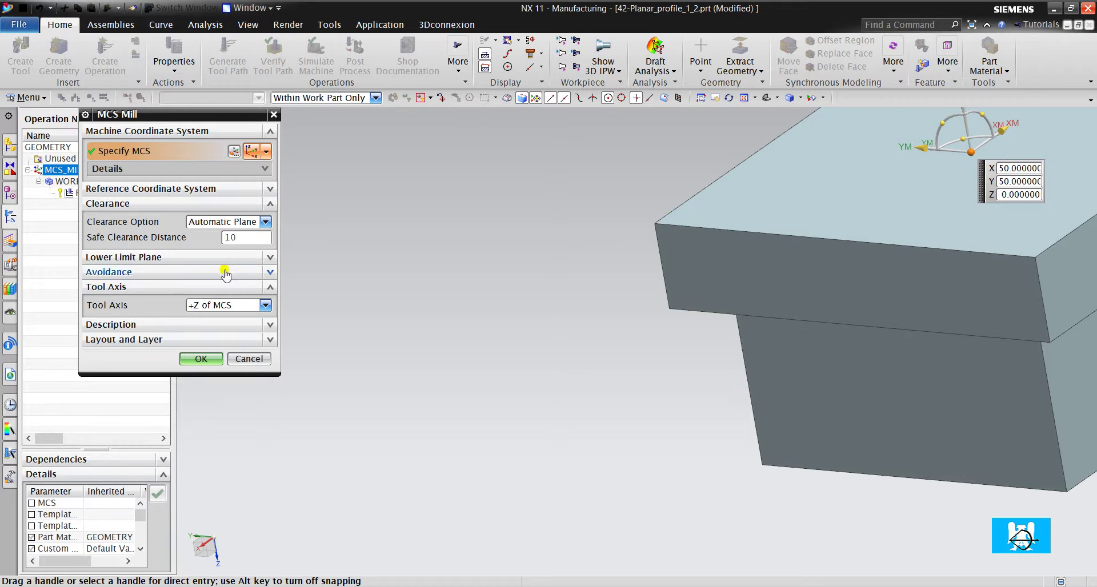
- Accept MCS_MILL's 10 mm clearance, regenerate PLANAR_PROFILE and replay its arc engage
{"action": "left_click", "coordinate": [212, 353]}
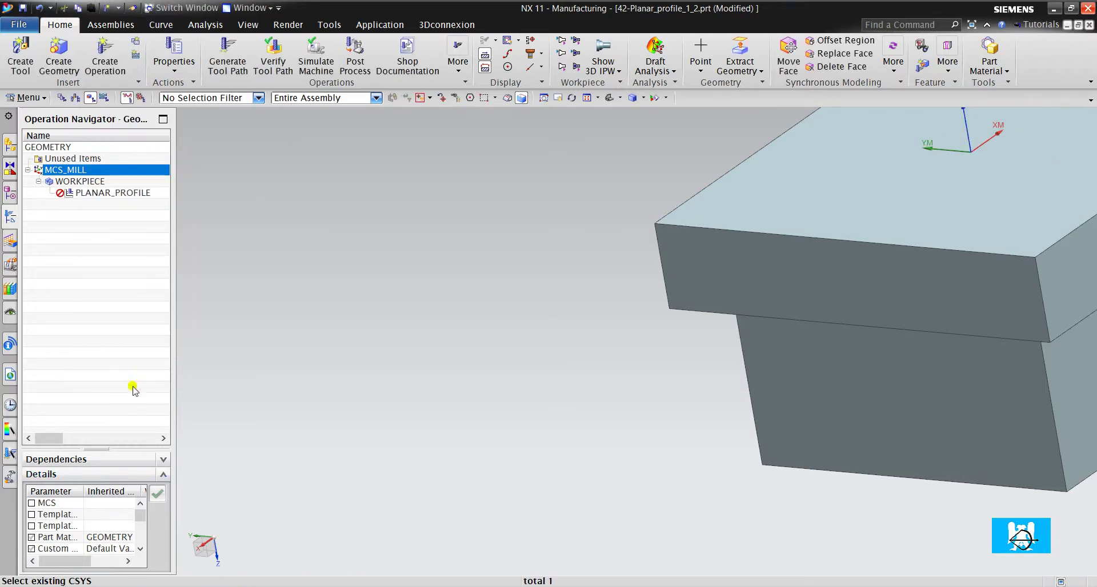
{"action": "right_click", "coordinate": [108, 197]}
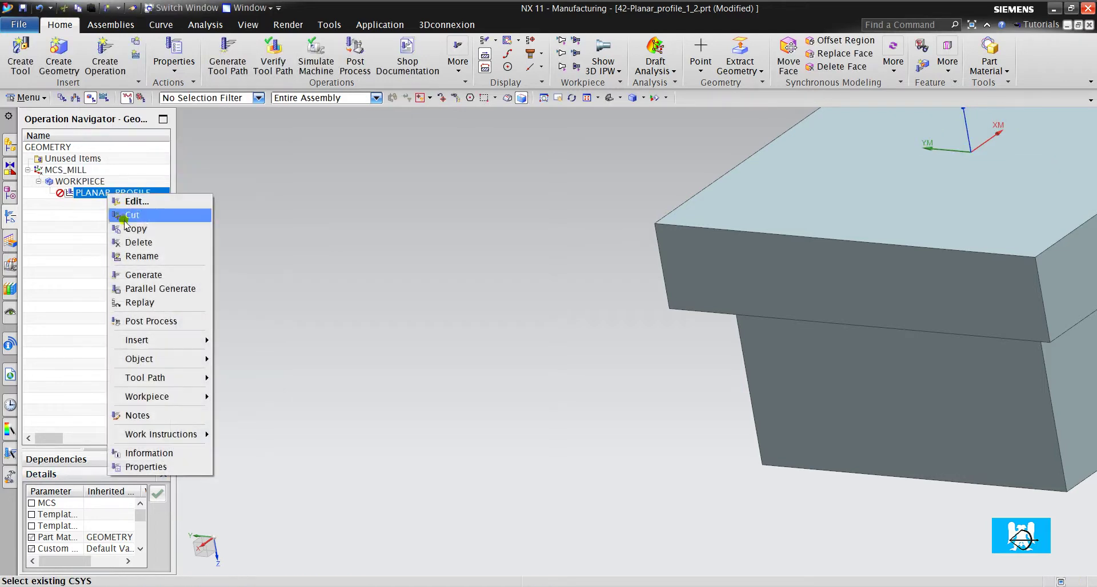
{"action": "left_click", "coordinate": [142, 277]}
{"action": "scroll", "coordinate": [433, 336], "scroll_direction": "down", "scroll_amount": 2}
{"action": "scroll", "coordinate": [568, 445], "scroll_direction": "up", "scroll_amount": 2}
{"action": "mouse_move", "coordinate": [605, 453]}
{"action": "middle_mouse_down"}
{"action": "mouse_move", "coordinate": [553, 357]}
{"action": "mouse_move", "coordinate": [558, 367]}
{"action": "middle_mouse_up"}
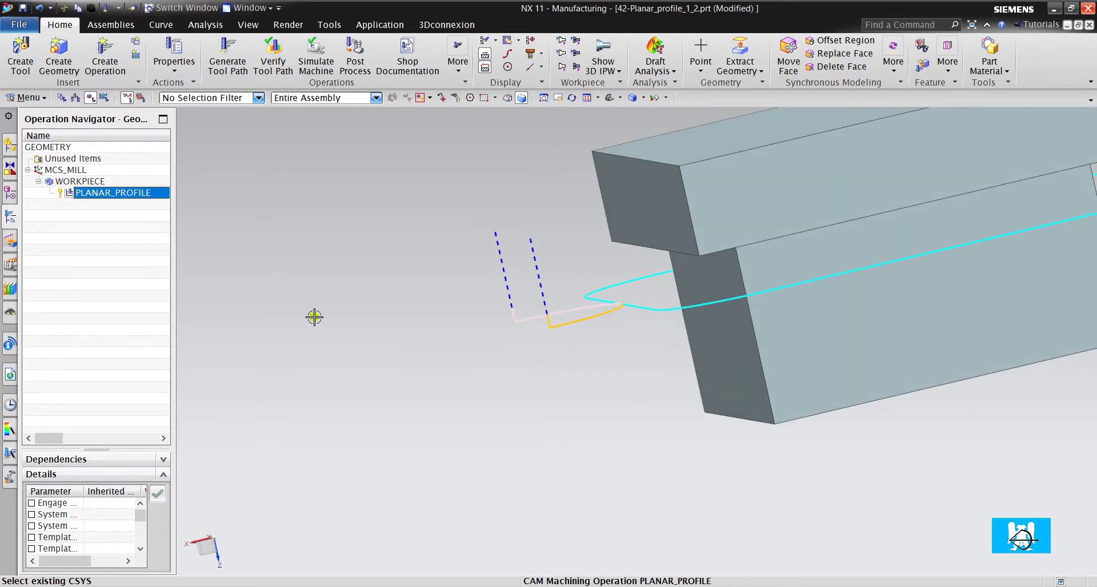
{"action": "left_click", "coordinate": [273, 54]}
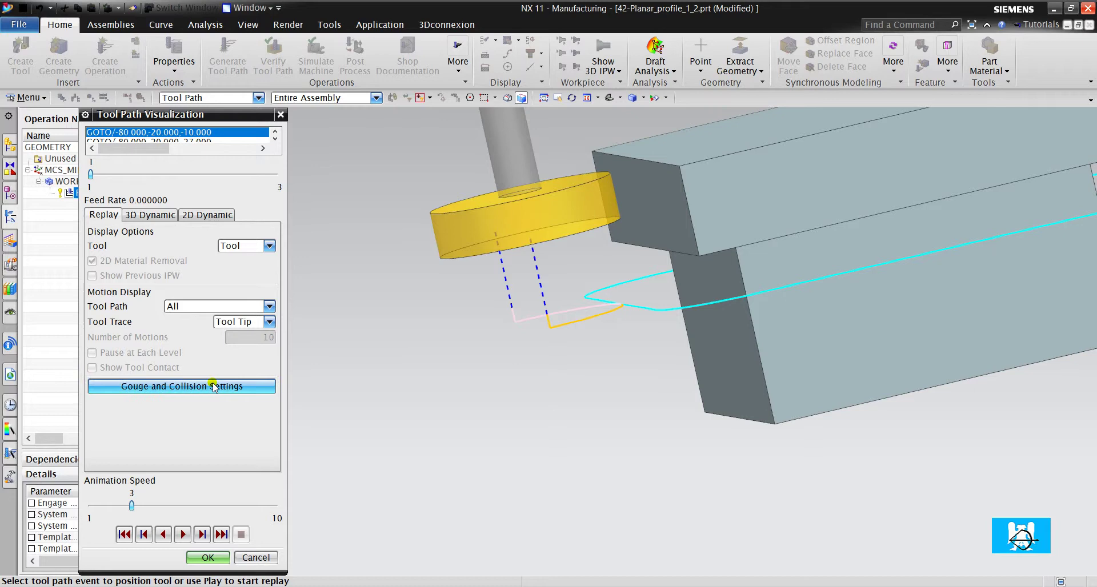
{"action": "mouse_move", "coordinate": [611, 203]}
{"action": "middle_mouse_down"}
{"action": "mouse_move", "coordinate": [631, 235]}
{"action": "mouse_move", "coordinate": [635, 209]}
{"action": "mouse_move", "coordinate": [585, 153]}
{"action": "middle_mouse_up"}
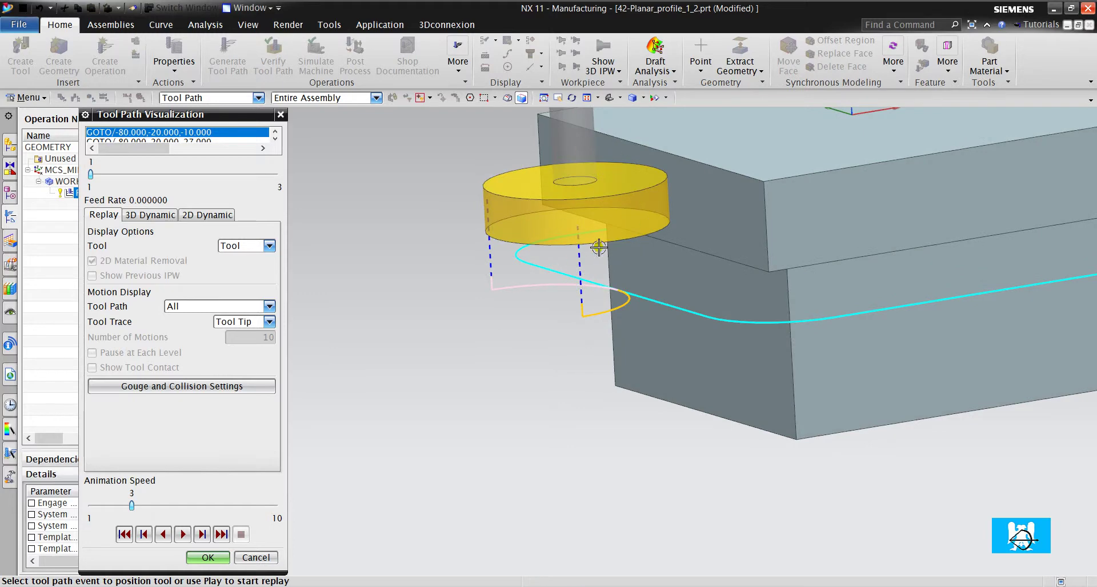
- Change the MCS_MILL safe clearance distance to 50
{"action": "left_click", "coordinate": [200, 557]}
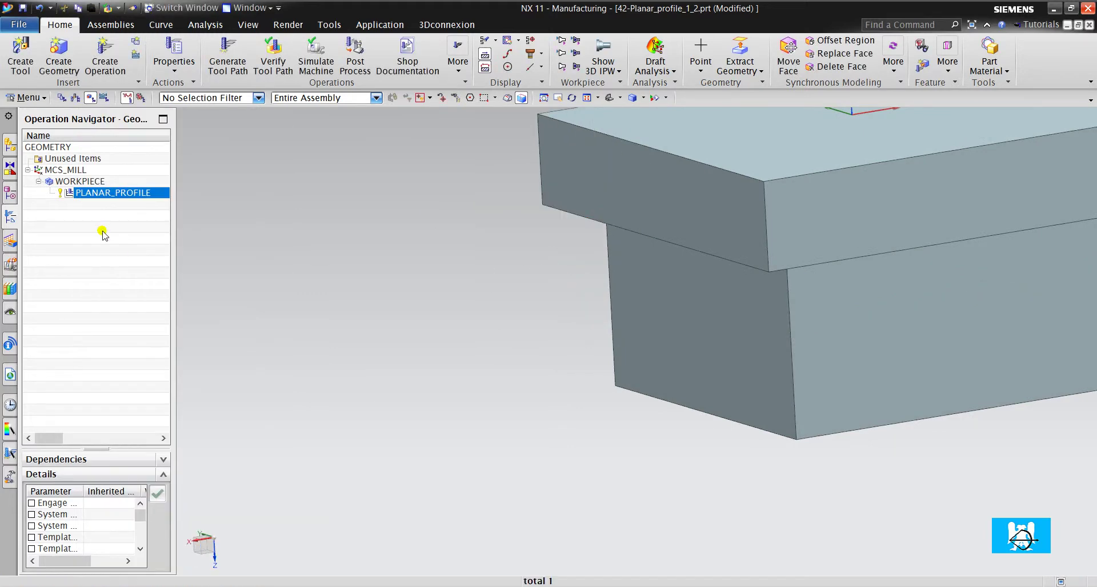
{"action": "double_click", "coordinate": [80, 172]}
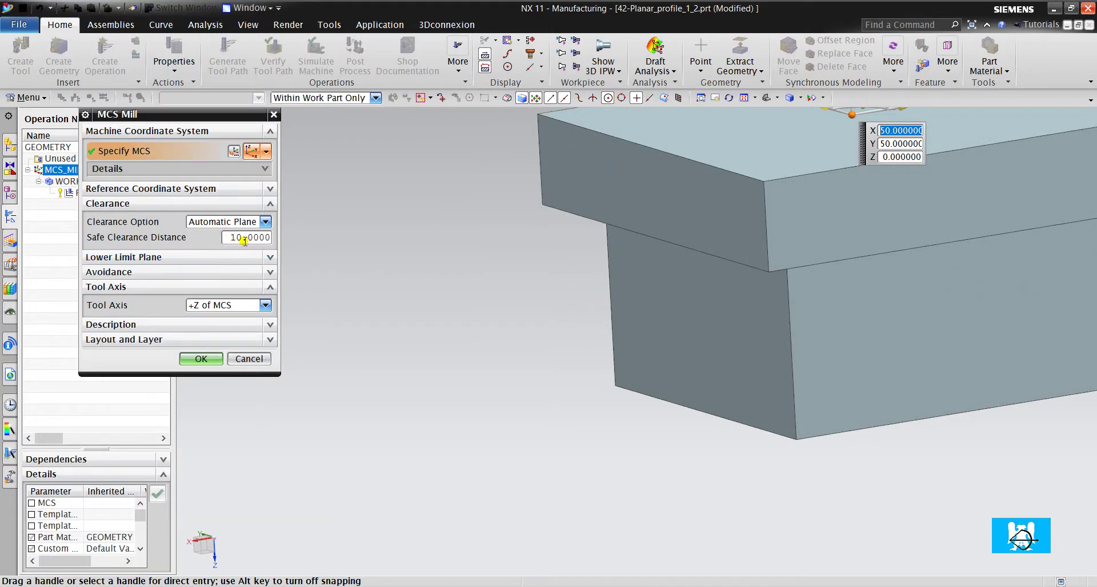
{"action": "left_click", "coordinate": [243, 237]}
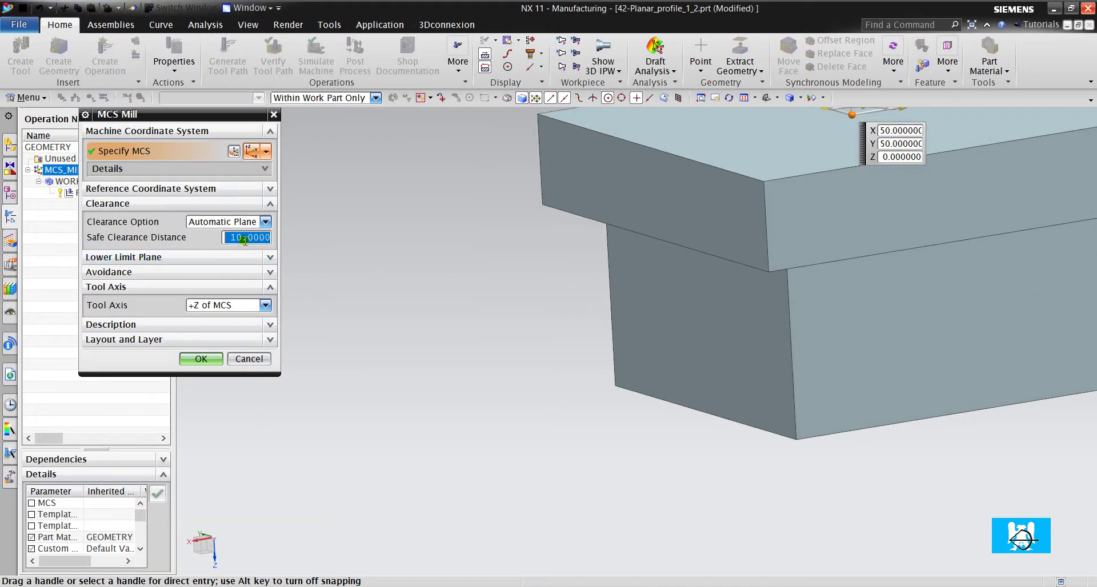
{"action": "left_click", "coordinate": [192, 356]}
- Regenerate the PLANAR_PROFILE tool path and review it in a replay
{"action": "right_click", "coordinate": [109, 196]}
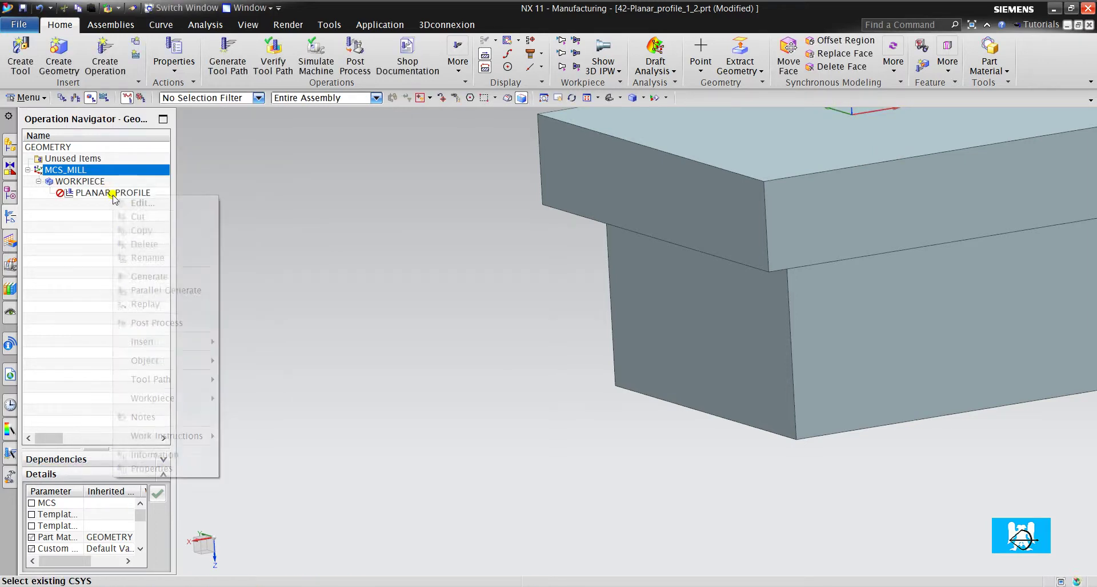
{"action": "left_click", "coordinate": [160, 276]}
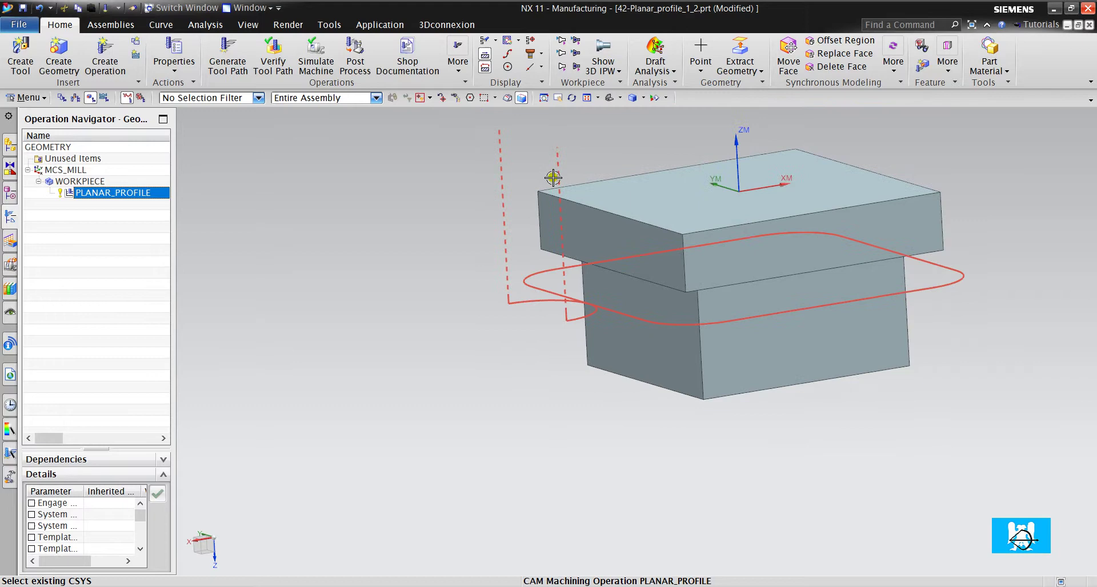
{"action": "scroll", "coordinate": [566, 144], "scroll_direction": "down", "scroll_amount": 2}
{"action": "scroll", "coordinate": [567, 145], "scroll_direction": "up", "scroll_amount": 2}
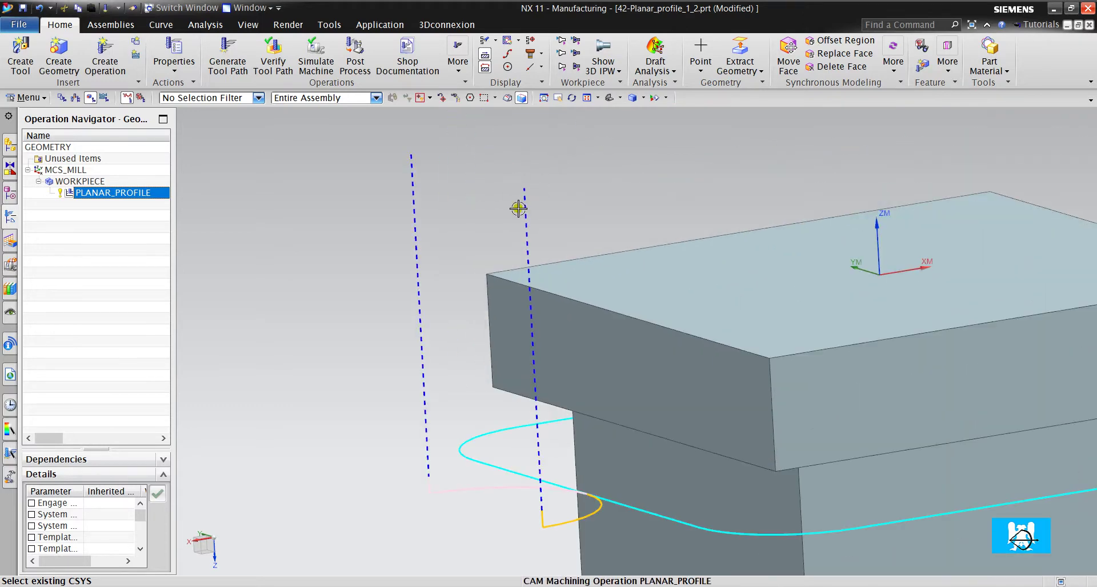
{"action": "scroll", "coordinate": [534, 196], "scroll_direction": "down", "scroll_amount": 2}
{"action": "middle_click_drag", "start_coordinate": [539, 244], "coordinate": [587, 250]}
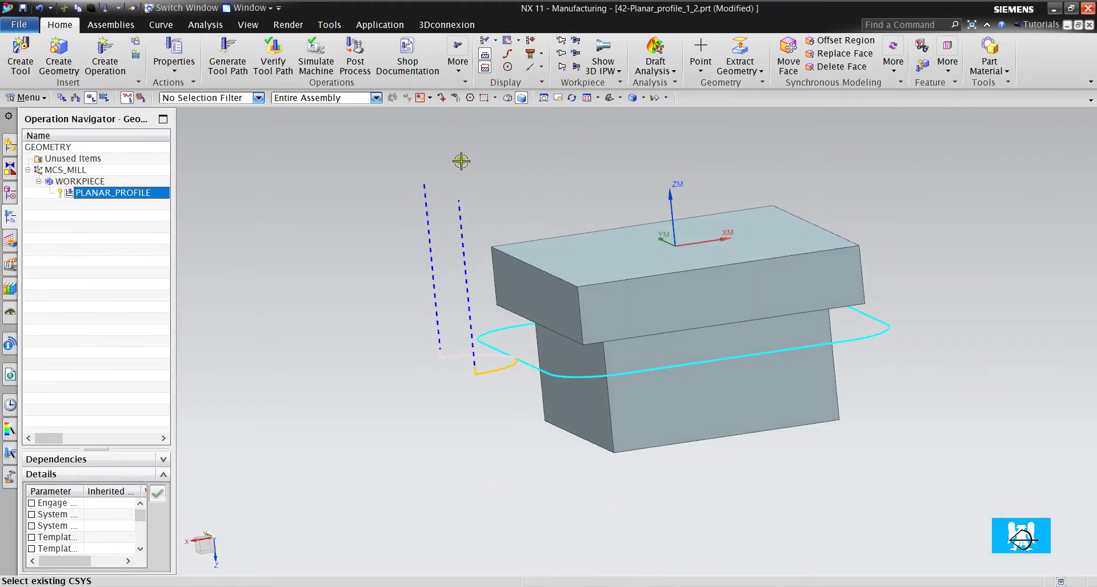
{"action": "left_click", "coordinate": [289, 54]}
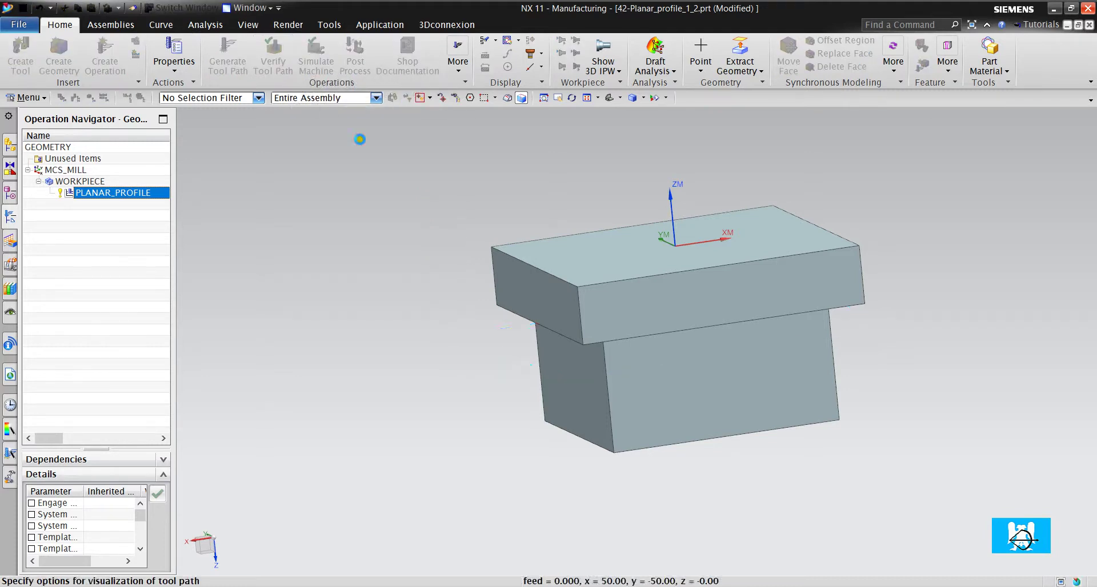
{"action": "mouse_move", "coordinate": [521, 244]}
{"action": "middle_mouse_down"}
{"action": "mouse_move", "coordinate": [510, 308]}
{"action": "mouse_move", "coordinate": [513, 257]}
{"action": "mouse_move", "coordinate": [533, 247]}
{"action": "mouse_move", "coordinate": [450, 293]}
{"action": "middle_mouse_up"}
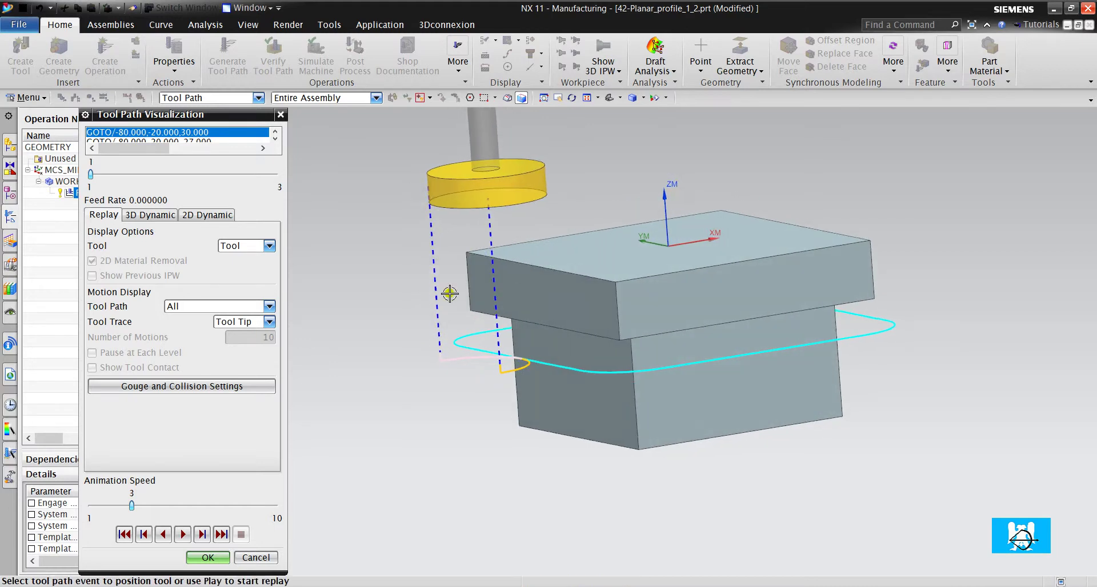
{"action": "left_click", "coordinate": [204, 556]}
- Duplicate PLANAR_PROFILE, set the copy's floor offset to 19 mm, and generate it
{"action": "right_click", "coordinate": [121, 194]}
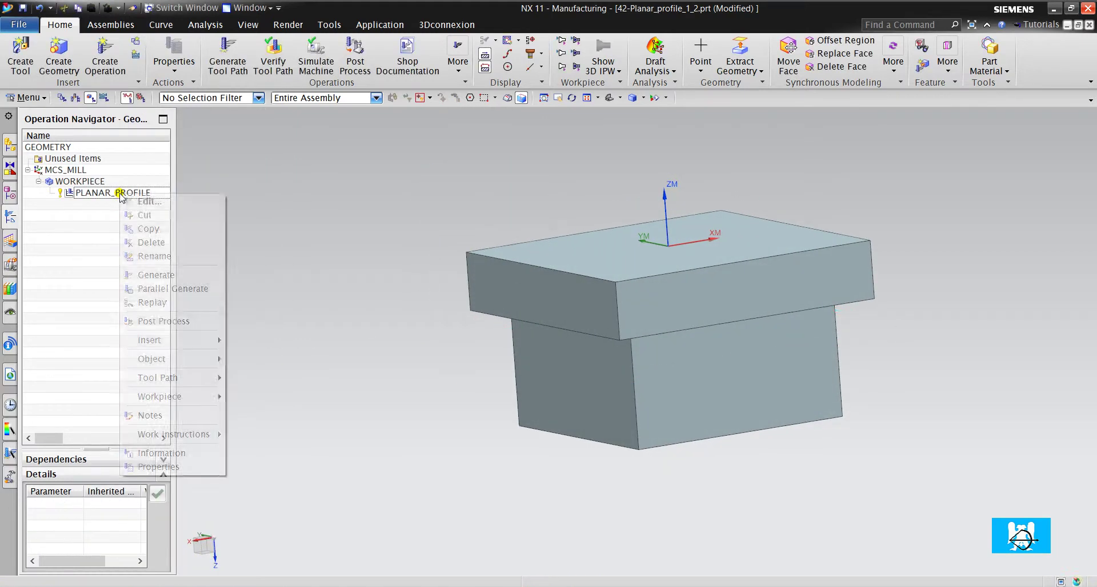
{"action": "left_click", "coordinate": [156, 229]}
{"action": "right_click", "coordinate": [143, 194]}
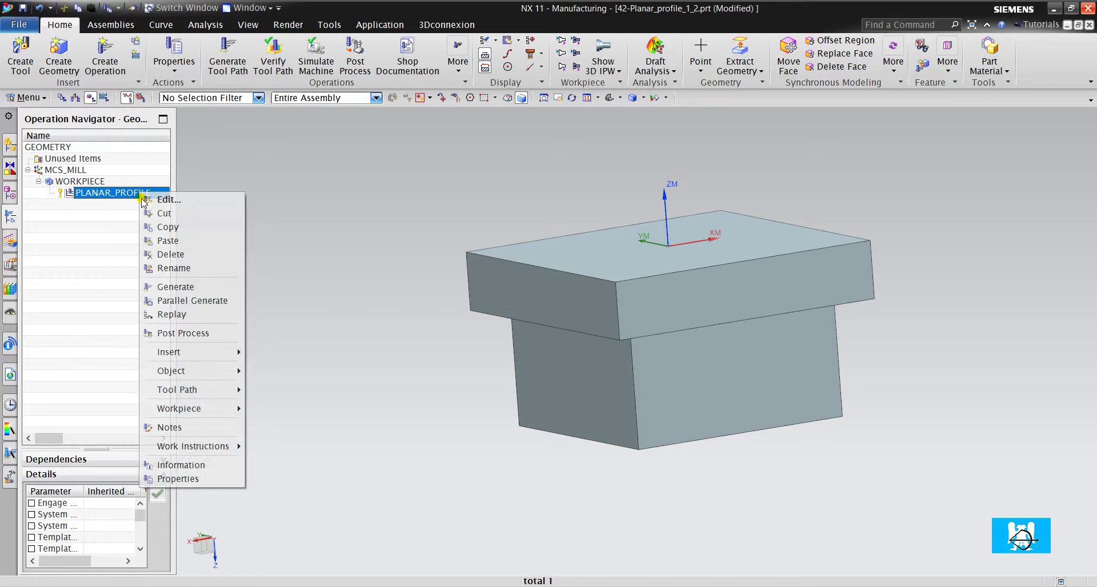
{"action": "left_click", "coordinate": [155, 242]}
{"action": "double_click", "coordinate": [143, 205]}
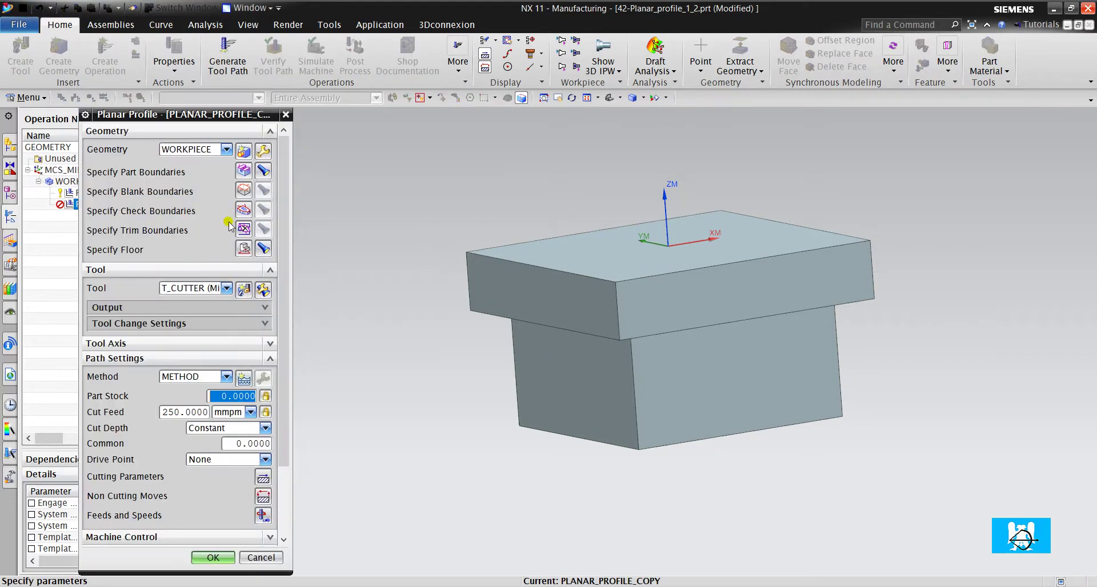
{"action": "left_click", "coordinate": [243, 247]}
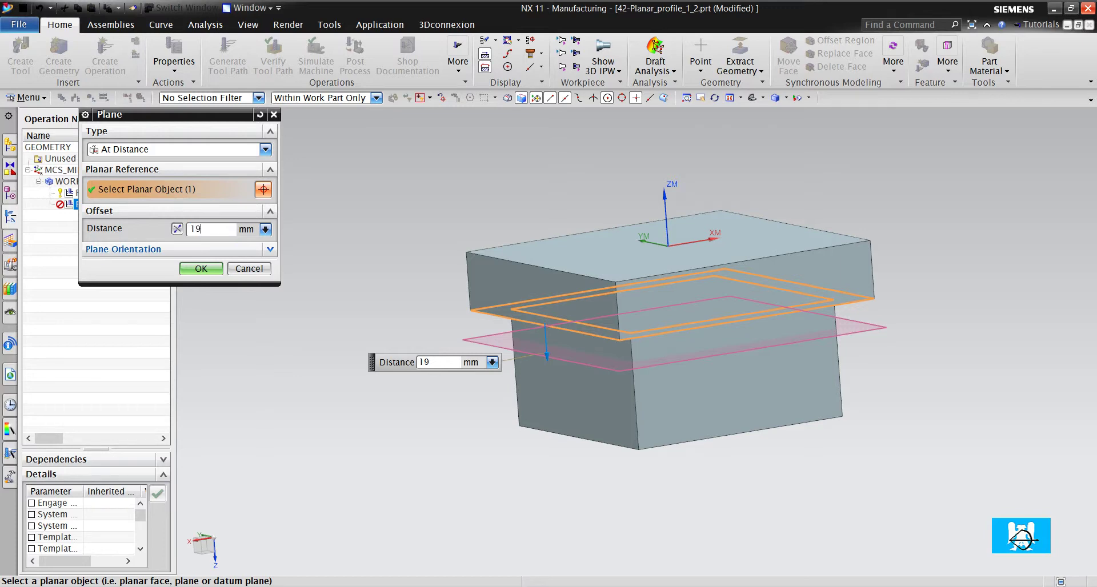
{"action": "left_click", "coordinate": [238, 251]}
{"action": "left_click", "coordinate": [195, 273]}
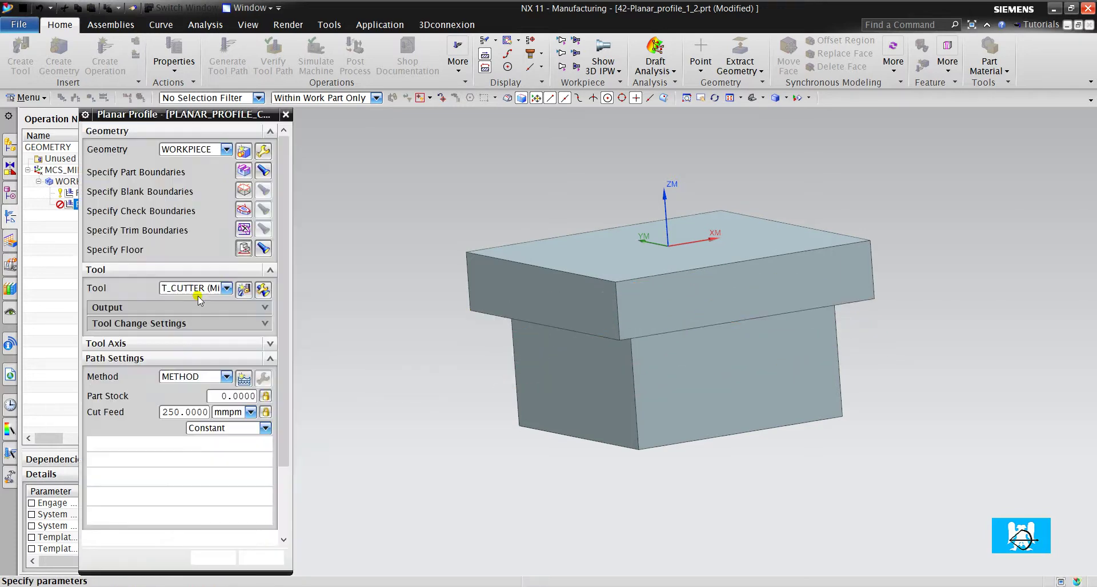
{"action": "scroll", "coordinate": [150, 457], "scroll_direction": "down", "scroll_amount": 3}
{"action": "left_click", "coordinate": [150, 532]}
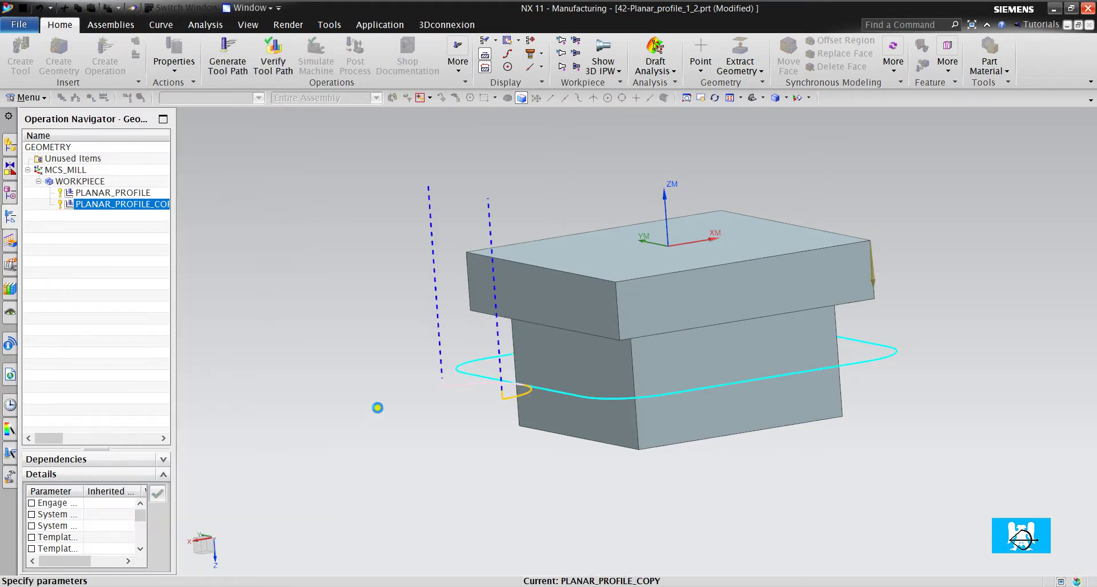
{"action": "left_click", "coordinate": [212, 557]}
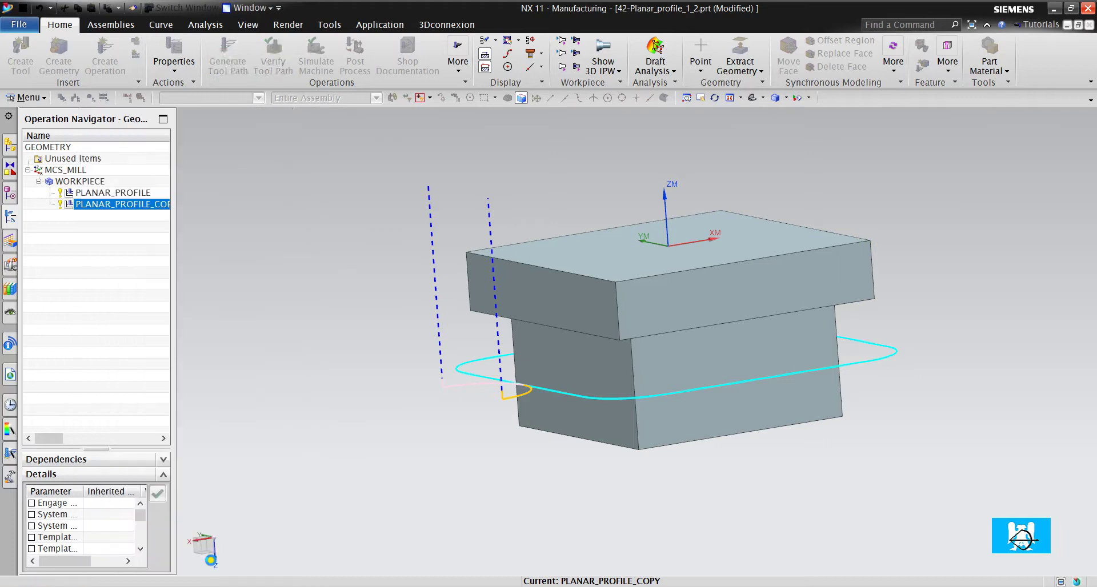
- Duplicate PLANAR_PROFILE_COPY, set its floor offset to 29 mm, and generate it
{"action": "left_click", "coordinate": [126, 195]}
{"action": "left_click", "coordinate": [131, 205]}
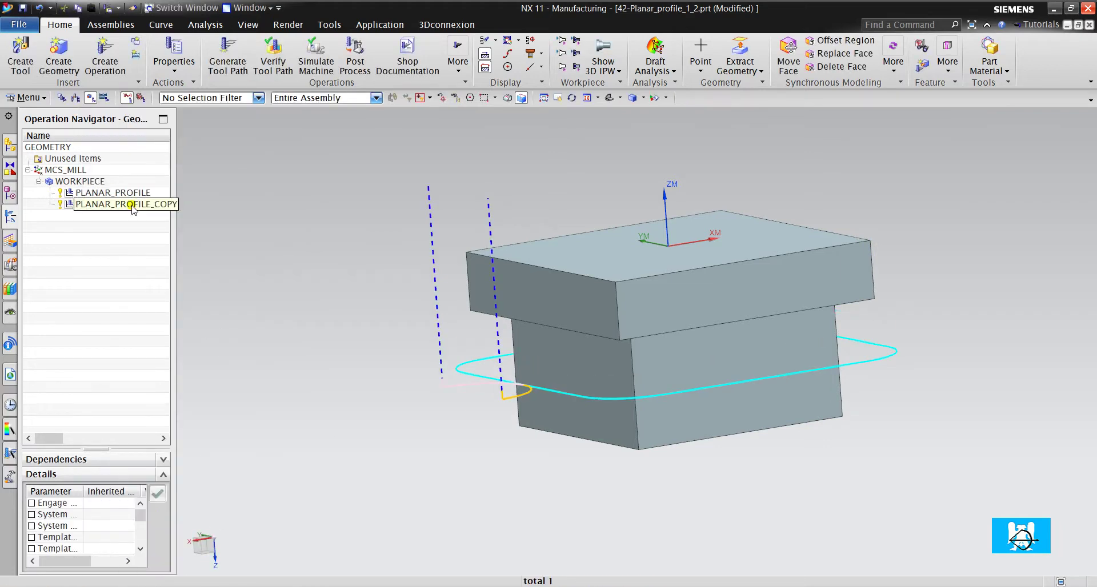
{"action": "right_click", "coordinate": [130, 206]}
{"action": "left_click", "coordinate": [156, 242]}
{"action": "right_click", "coordinate": [142, 205]}
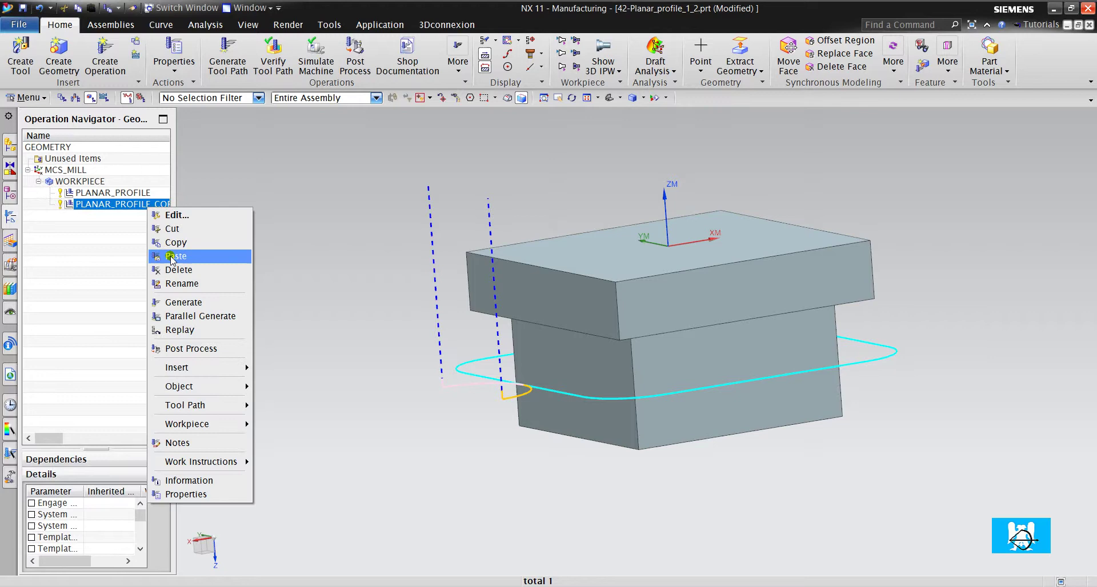
{"action": "left_click", "coordinate": [165, 254]}
{"action": "double_click", "coordinate": [150, 217]}
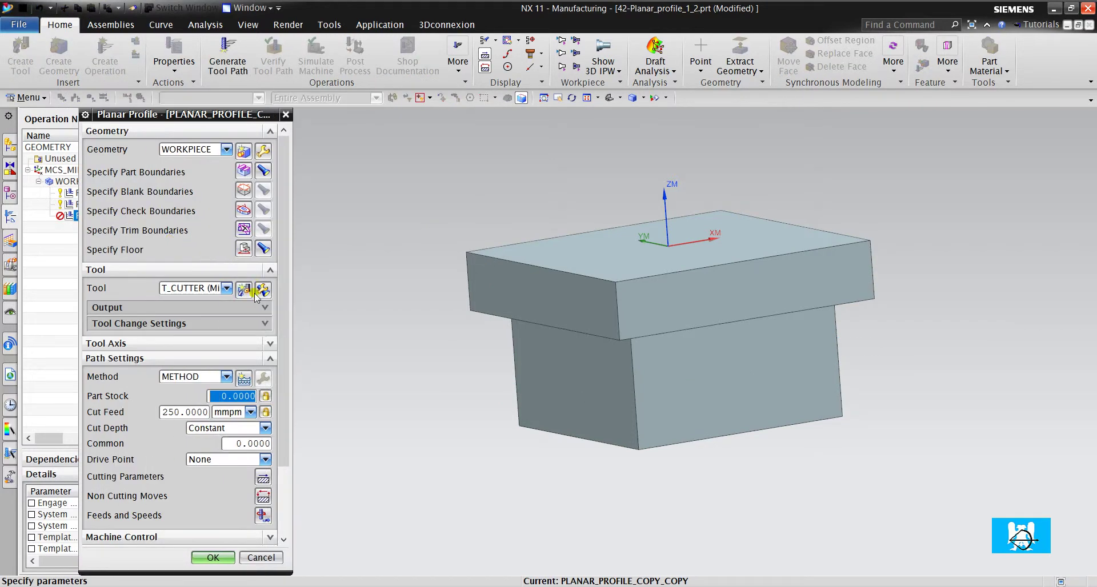
{"action": "left_click", "coordinate": [244, 250]}
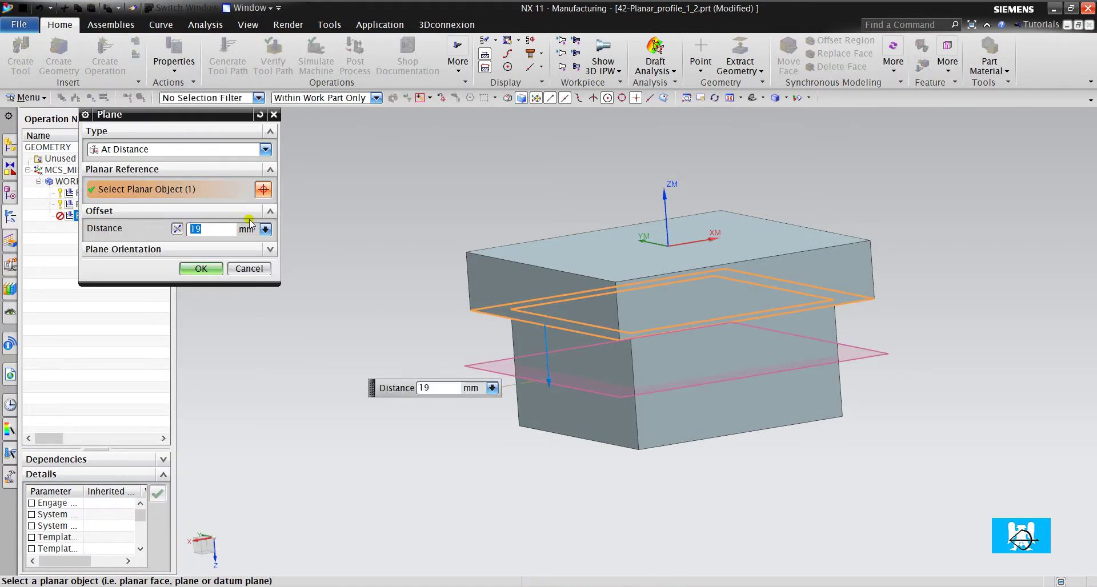
{"action": "type", "text": "29"}
{"action": "key", "text": "Return"}
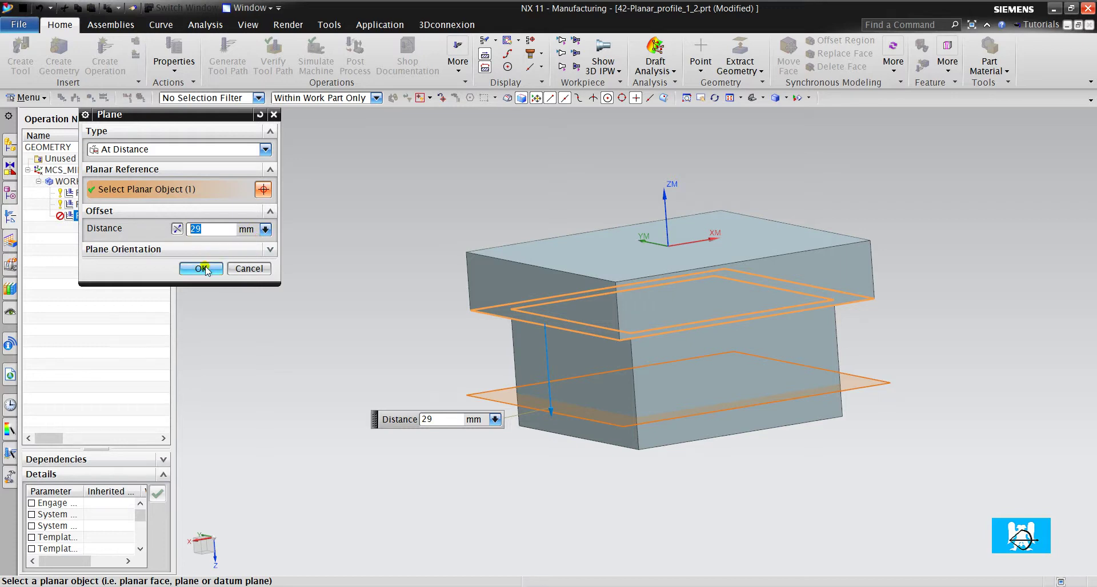
{"action": "left_click", "coordinate": [206, 269]}
{"action": "scroll", "coordinate": [159, 326], "scroll_direction": "down", "scroll_amount": 3}
{"action": "middle_click", "coordinate": [147, 525]}
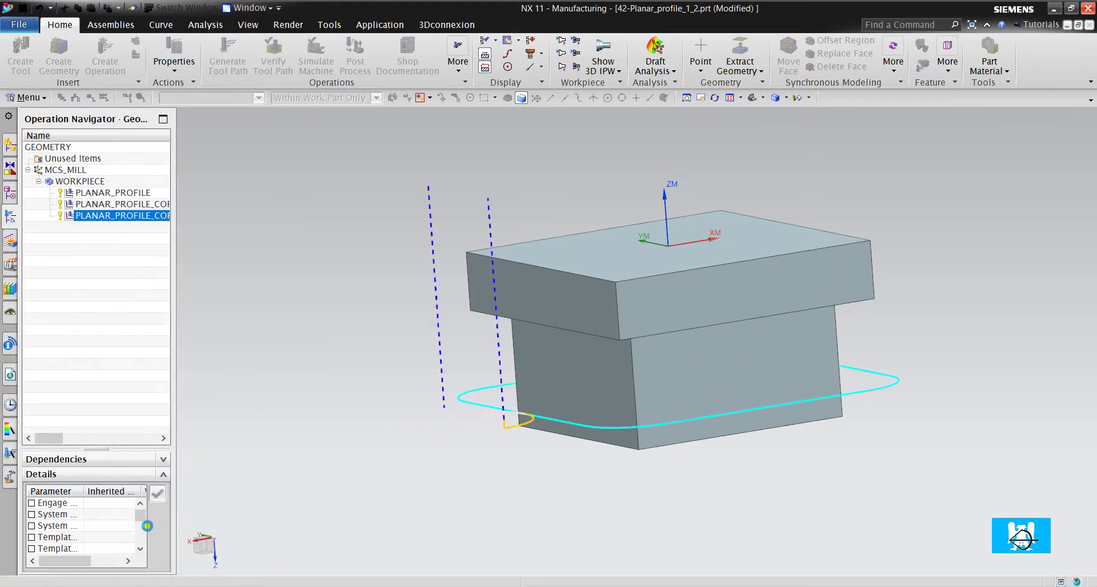
{"action": "left_click", "coordinate": [212, 559]}
{"action": "left_click", "coordinate": [121, 294]}
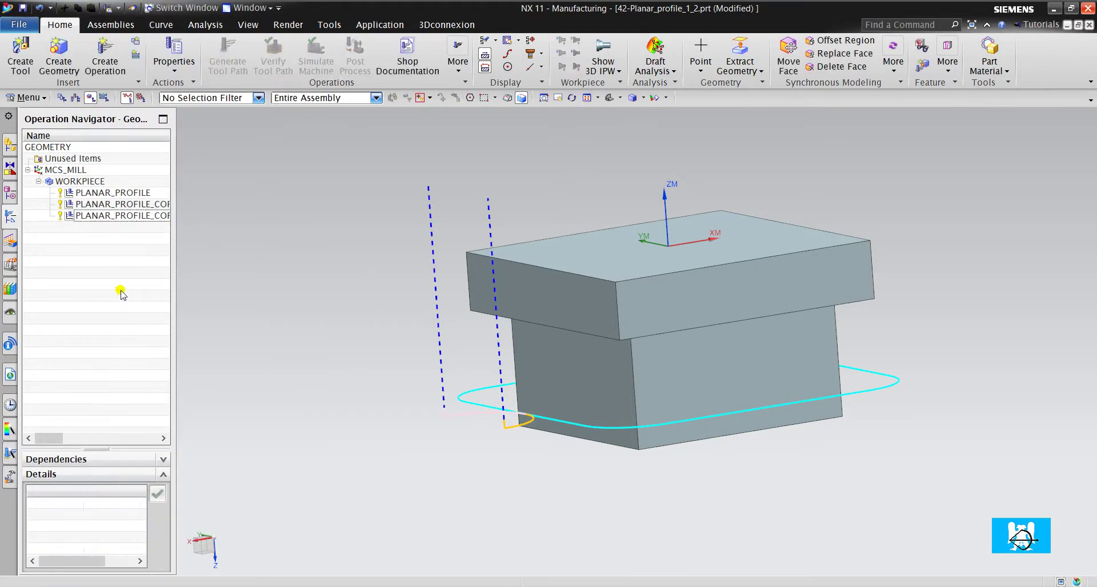
{"action": "left_click", "coordinate": [137, 192]}
{"action": "left_click", "coordinate": [142, 205]}
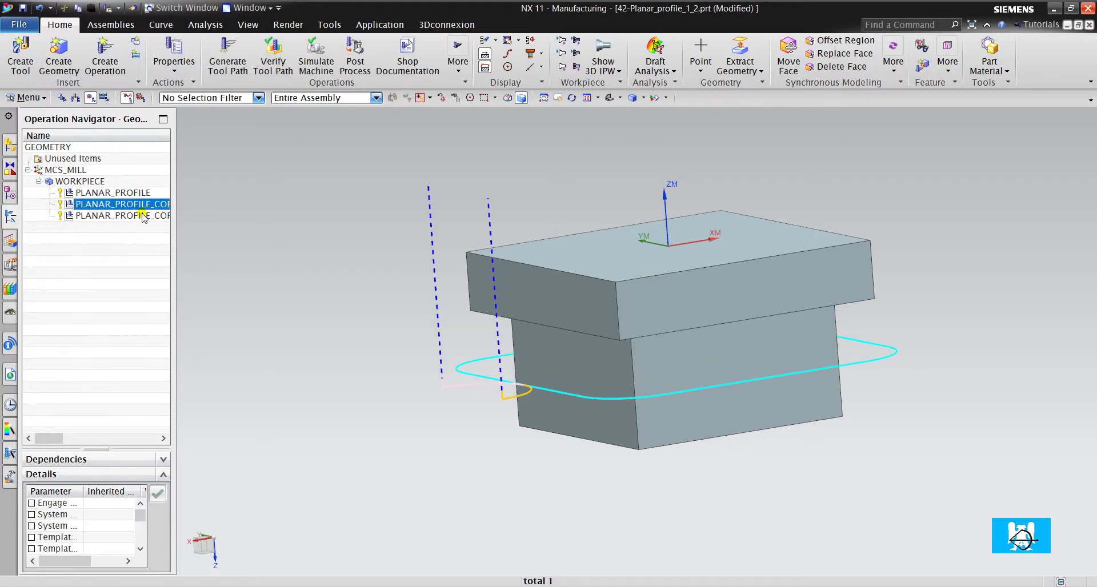
{"action": "left_click", "coordinate": [125, 263]}
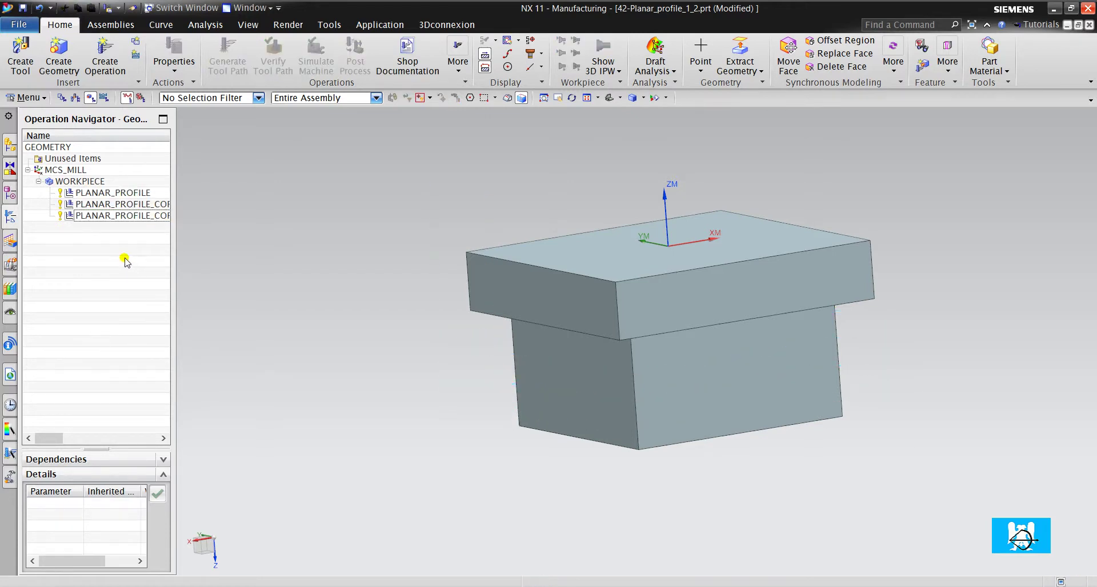